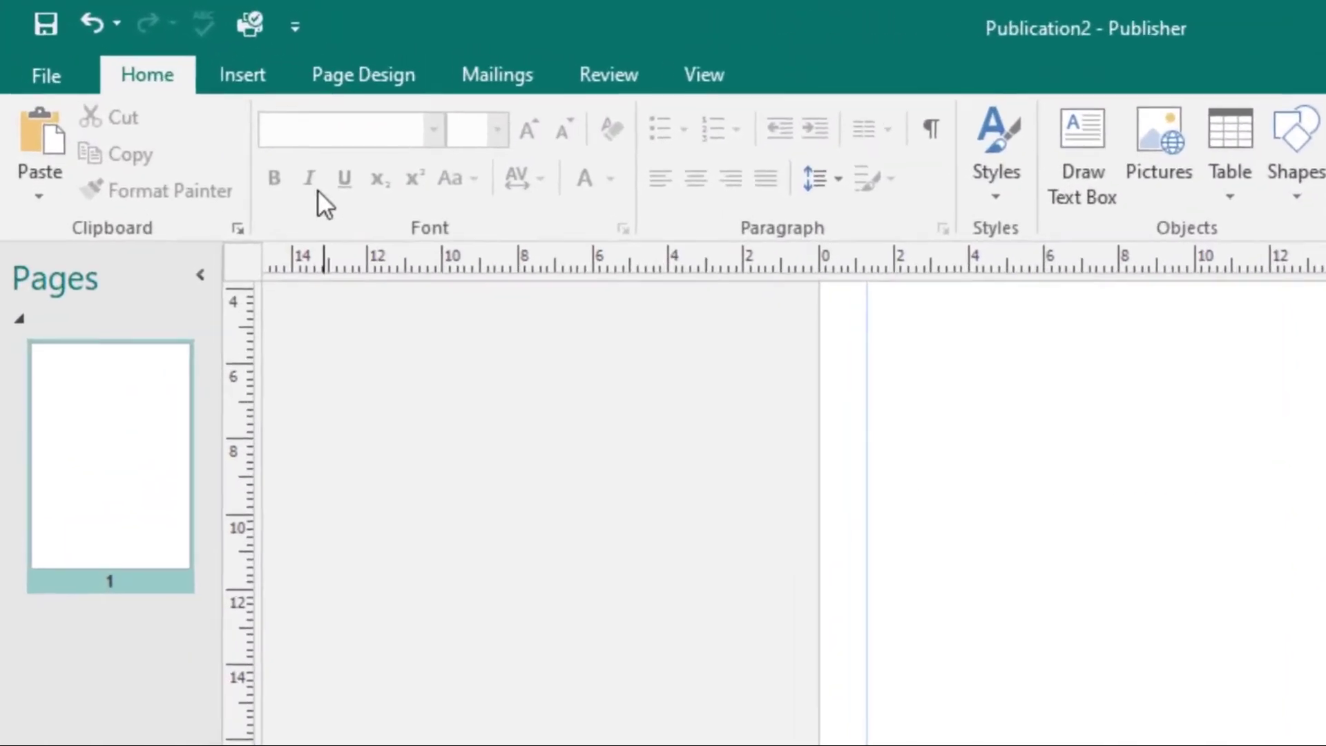
- Show the Insert tab's options for the blank Publication2 page
left_click(252, 78)
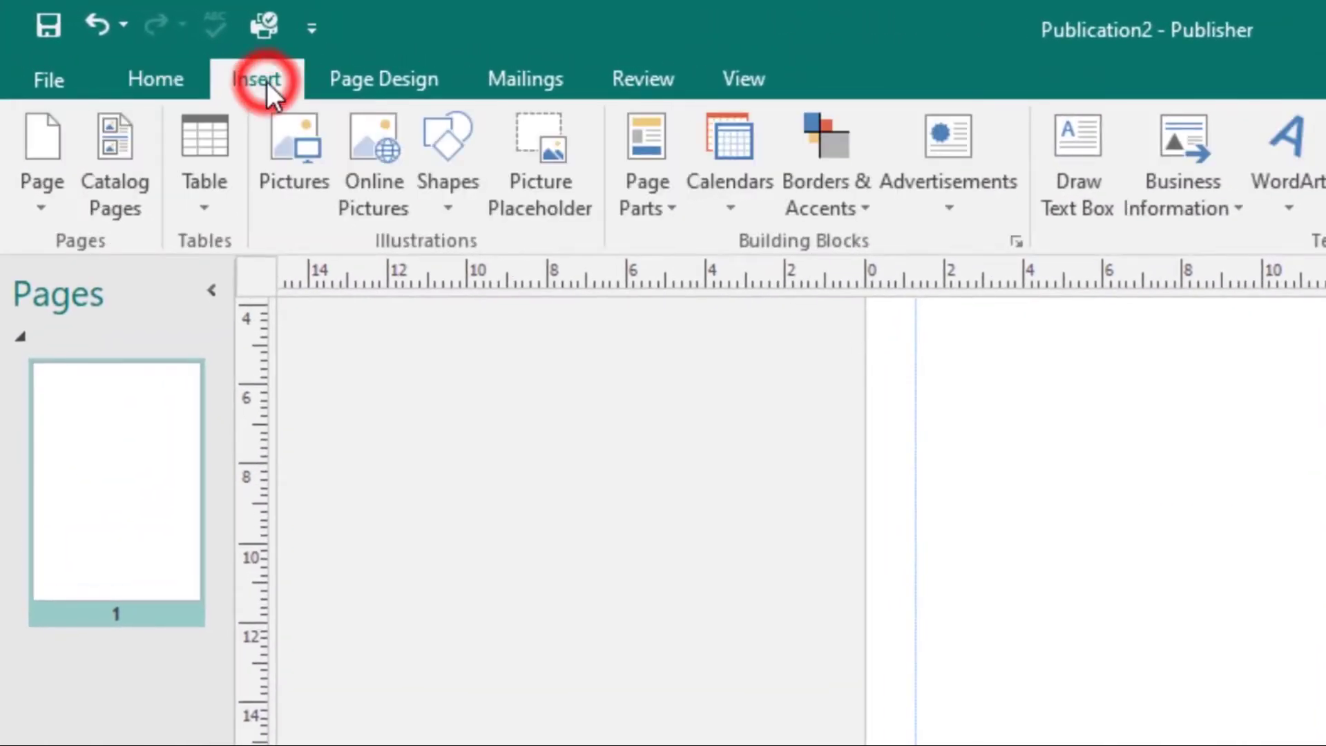
- Insert a table 4 columns wide and 6 rows tall onto the blank page
left_click(207, 200)
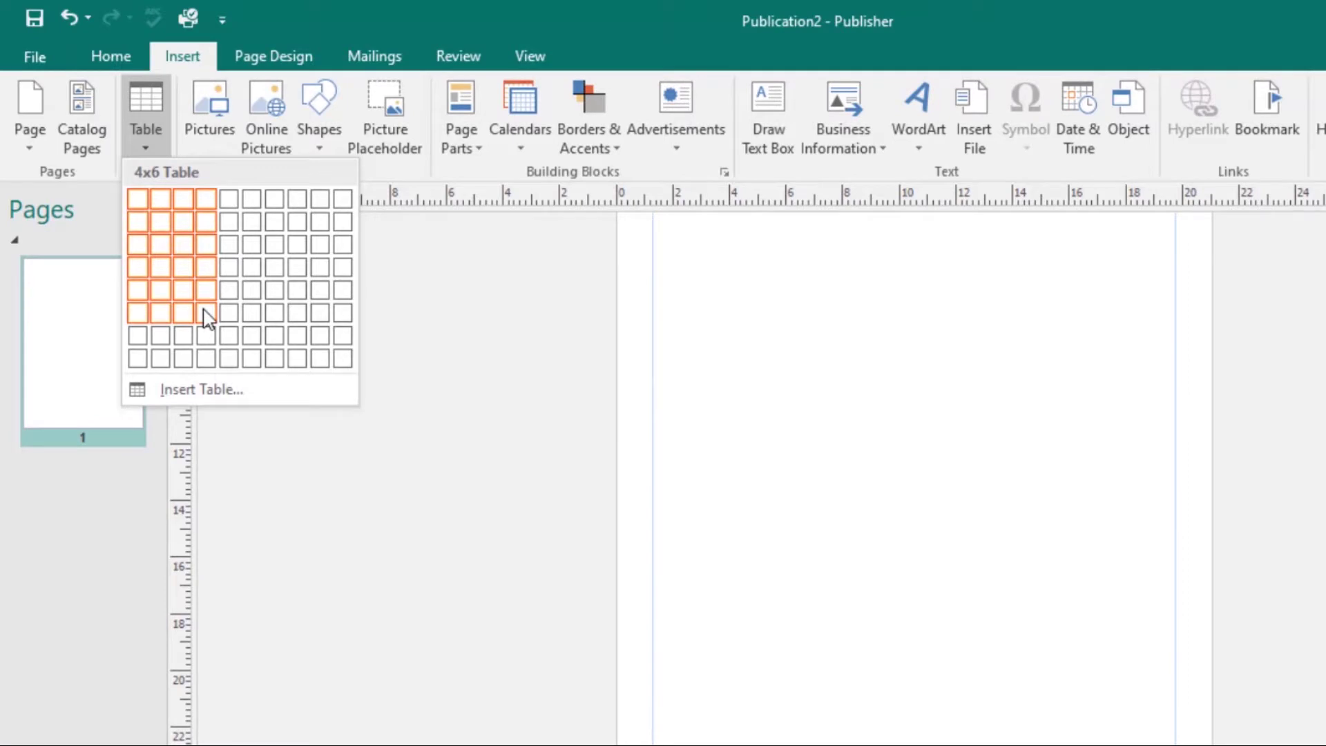
left_click(207, 317)
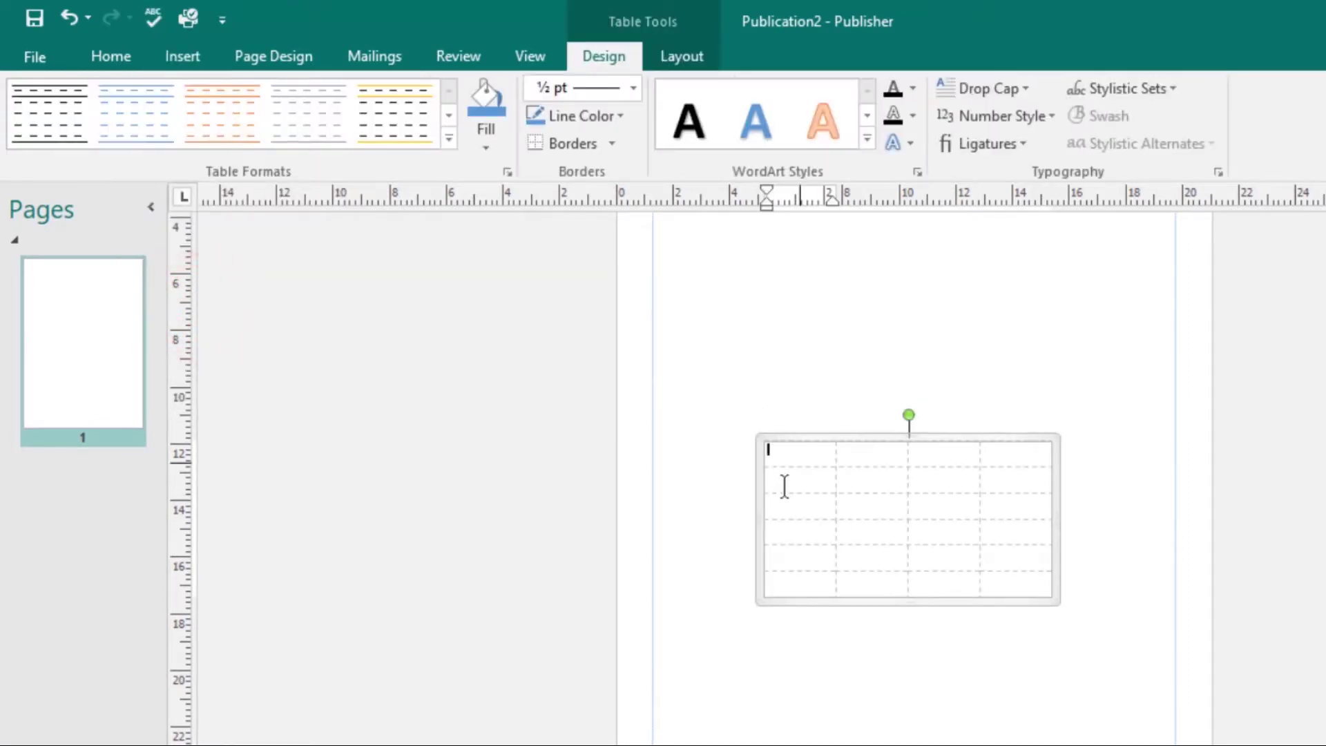
- Move the empty table higher on the page and drag its corners to enlarge it
left_click(844, 436)
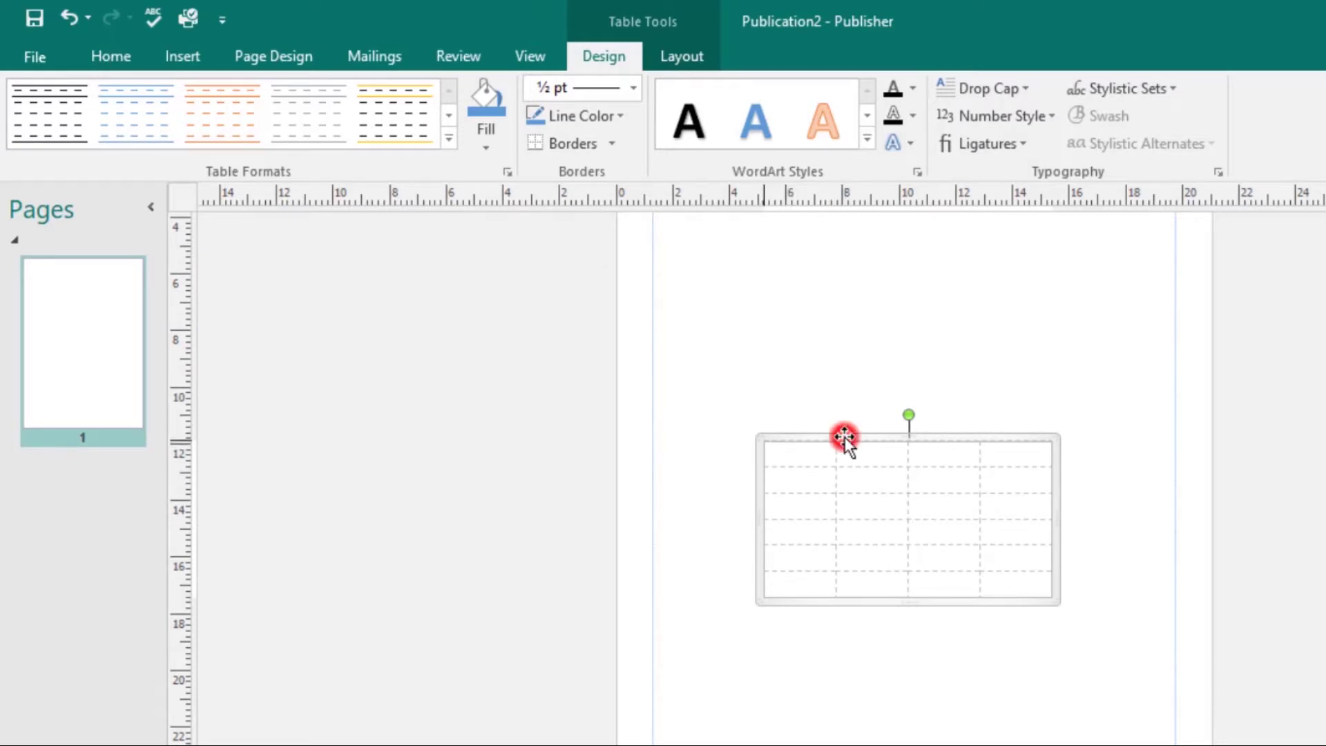
left_click_drag(844, 437, 757, 296)
left_click_drag(864, 297, 910, 266)
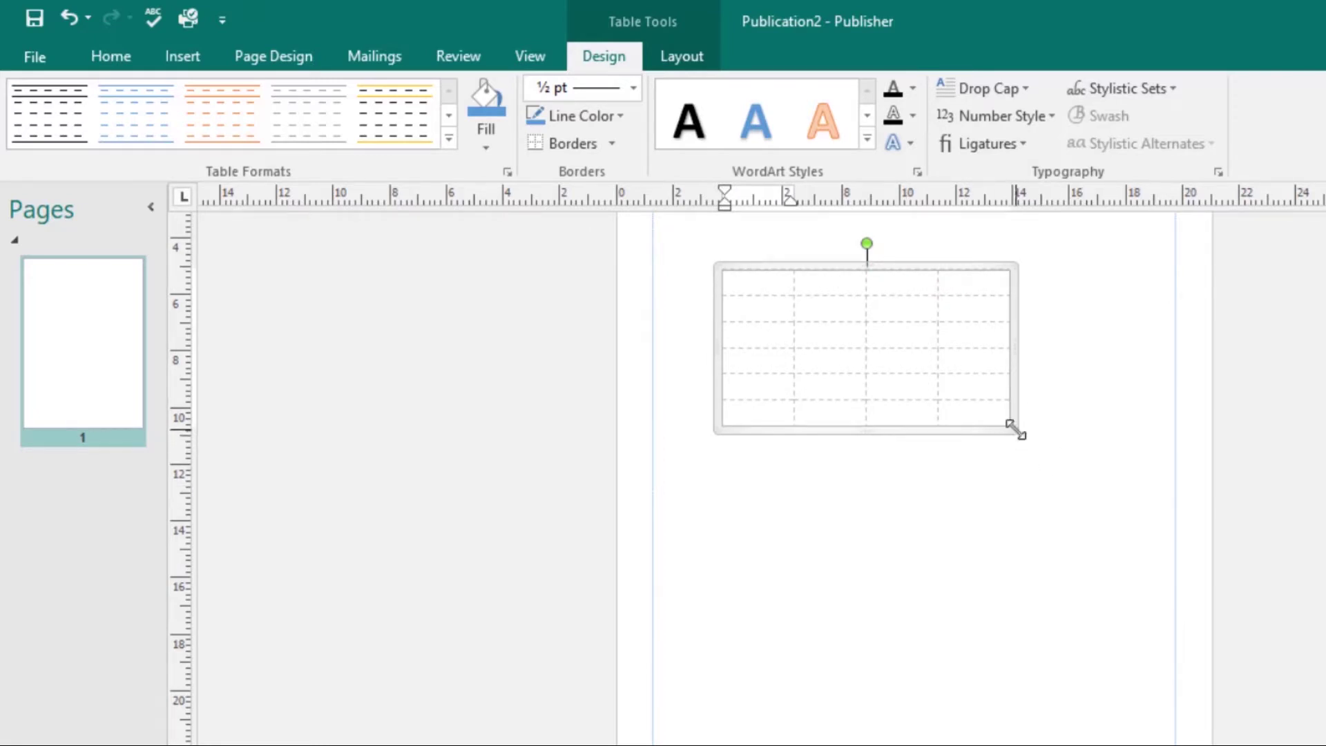
left_click_drag(1013, 428, 1099, 541)
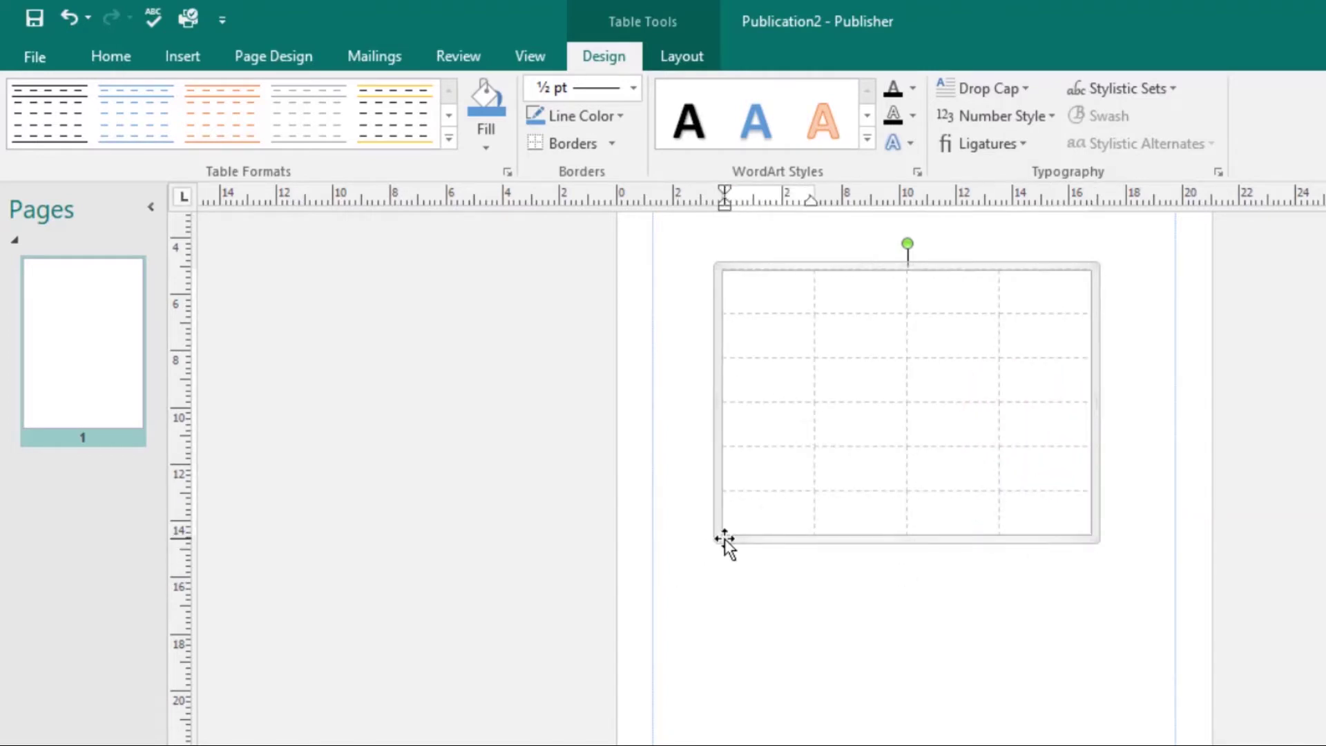
left_click_drag(717, 540, 676, 648)
- Place the caret in several different cells of the new table
left_click(702, 312)
left_click(850, 378)
left_click(856, 435)
left_click(731, 438)
left_click(832, 517)
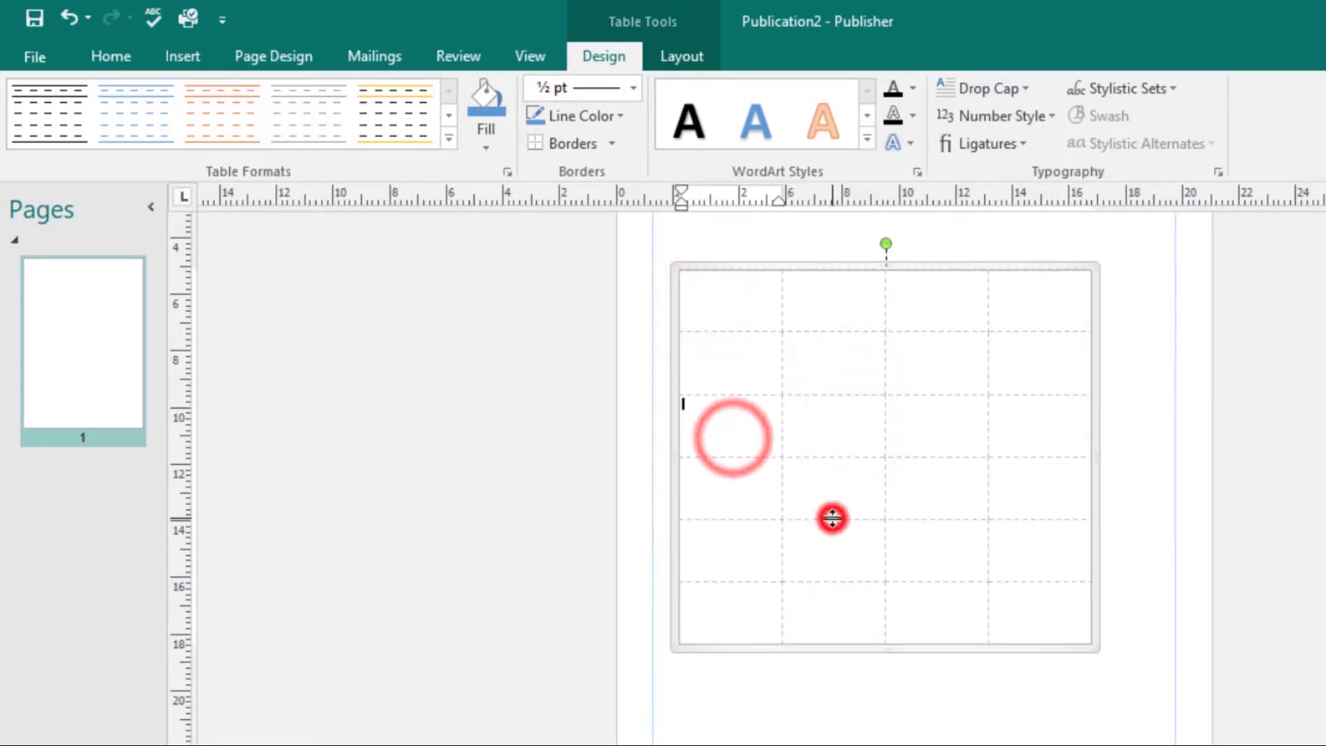
left_click(831, 479)
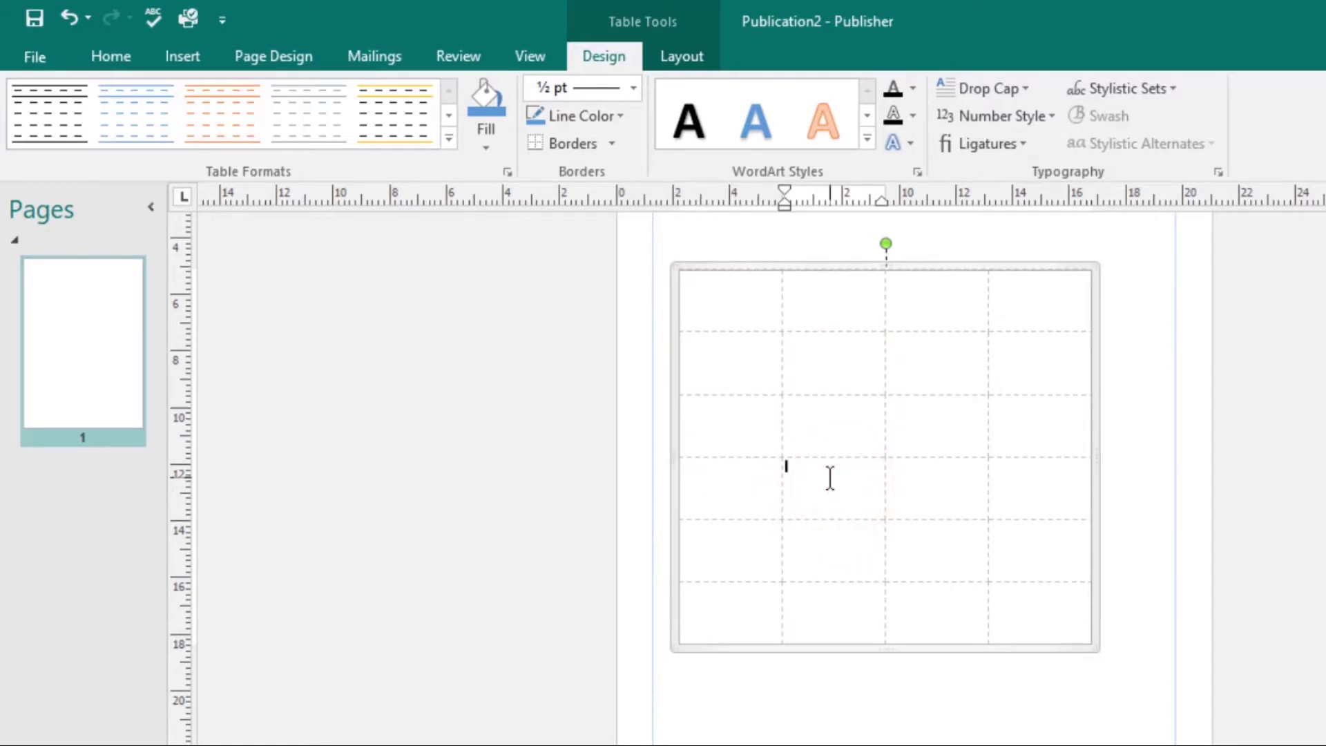
- Step through cells with Tab, then switch to Publication1 and click the PINEAPPLES cell
key("Tab")
key("Tab")
key("Tab")
key("Tab")
key("Tab")
key("Tab")
key("Tab")
key("Tab")
key("Tab")
key("Tab")
key("Tab")
key("Tab")
key("Tab")
key("Tab")
key("Tab")
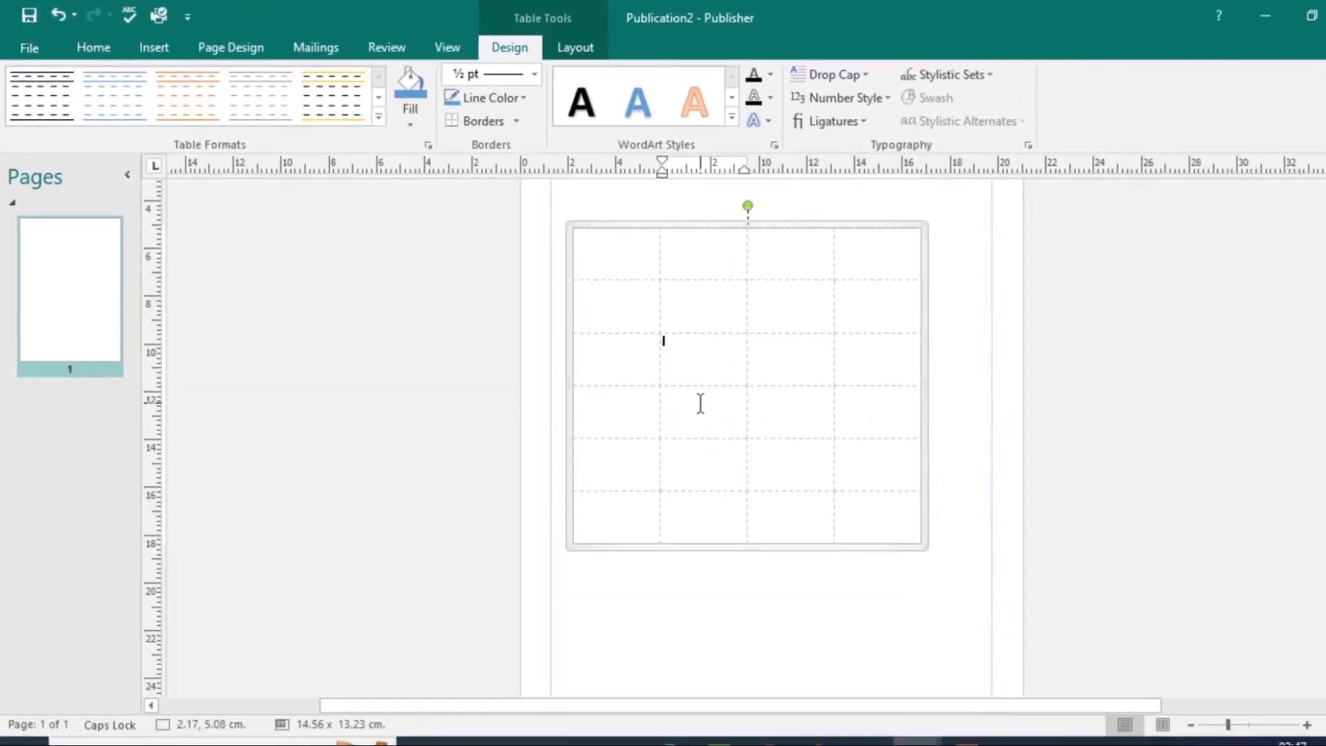
key("shift+Tab")
key("shift+Tab")
key("shift+Tab")
key("shift+Tab")
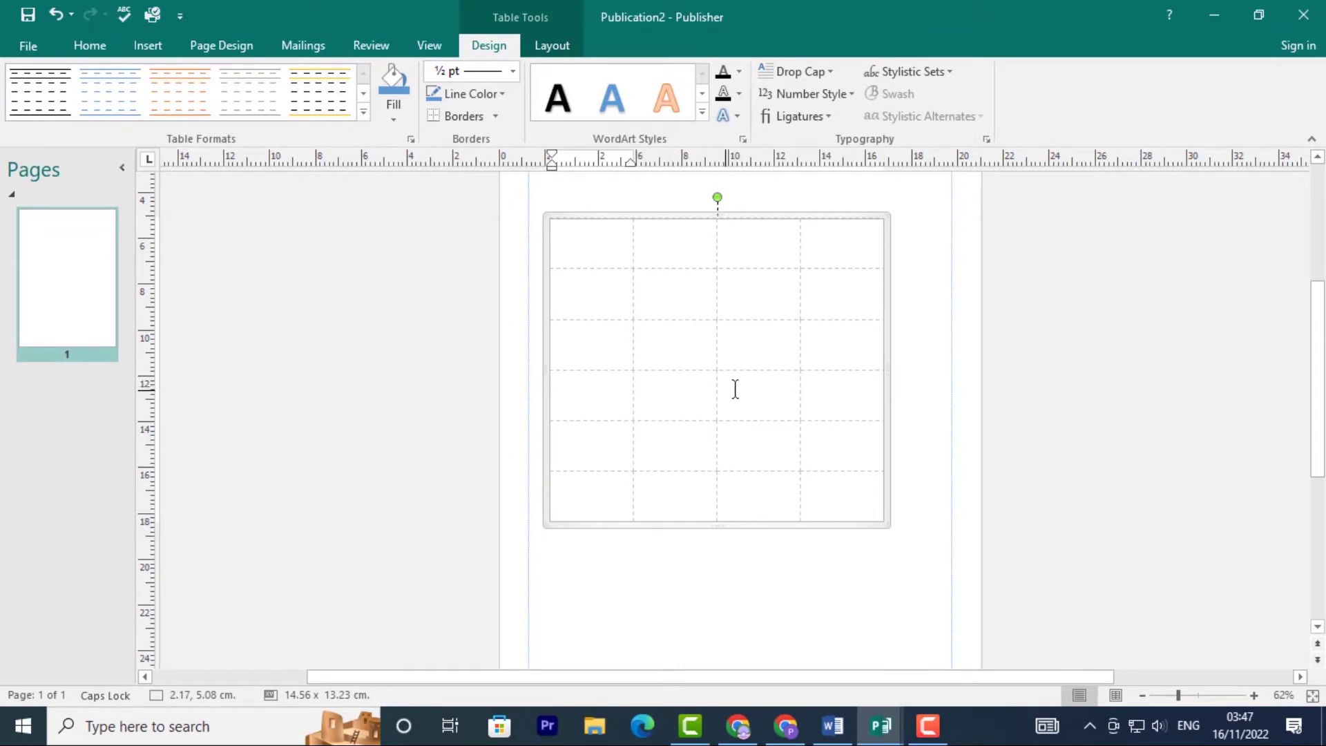
mouse_move(882, 721)
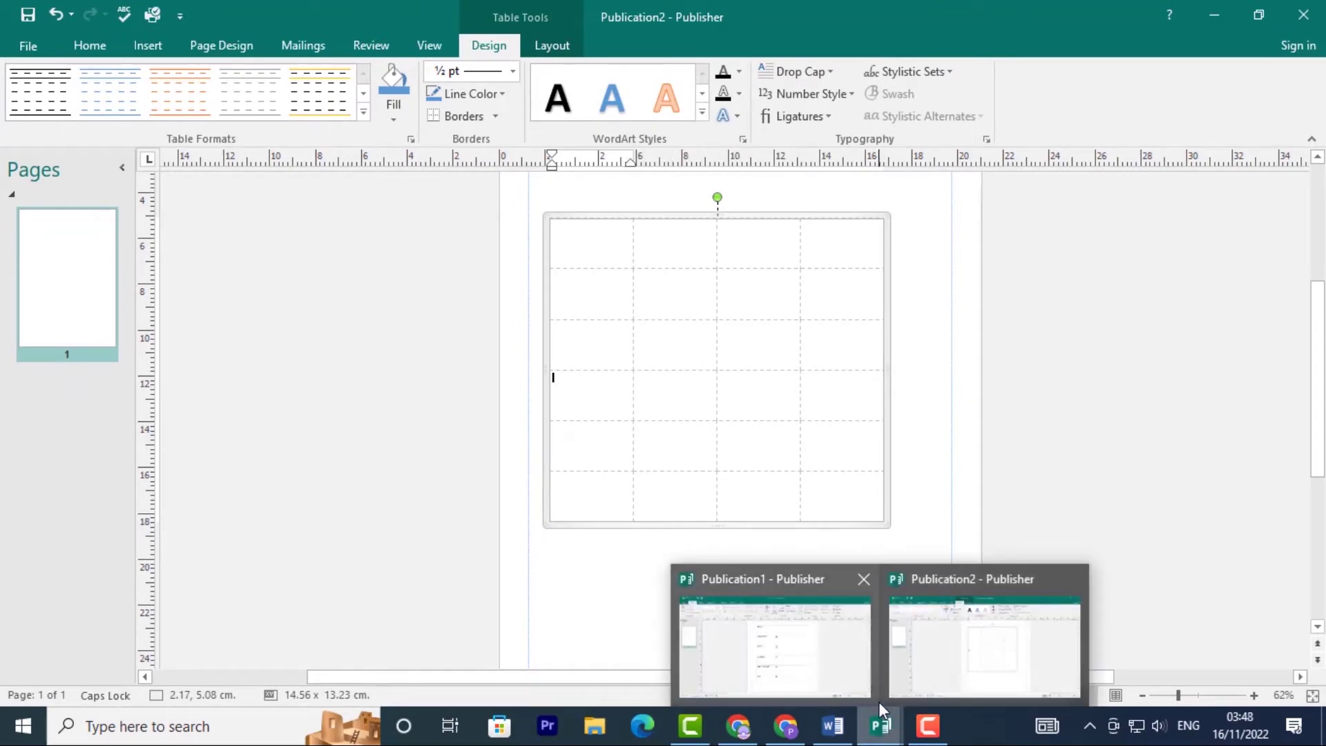
left_click(819, 674)
scroll(794, 521, "up", 1)
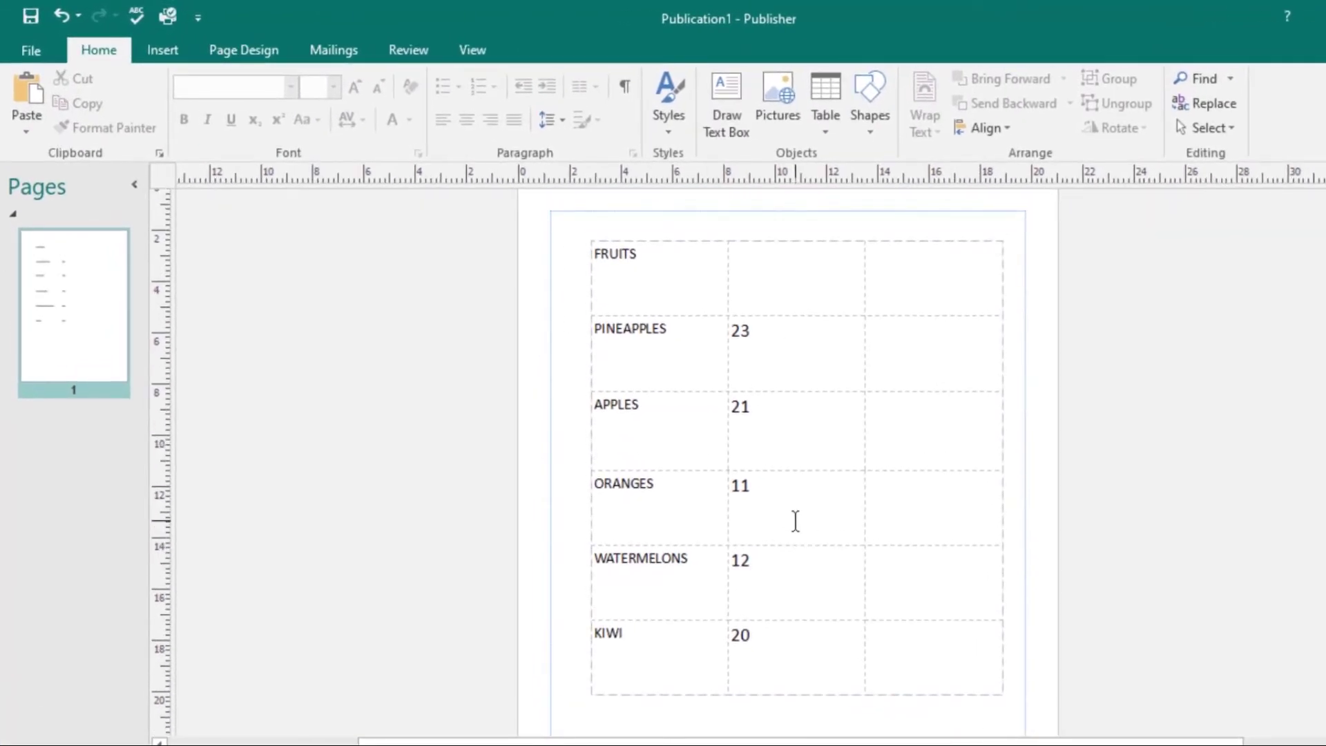
scroll(799, 521, "down", 1)
left_click(715, 358)
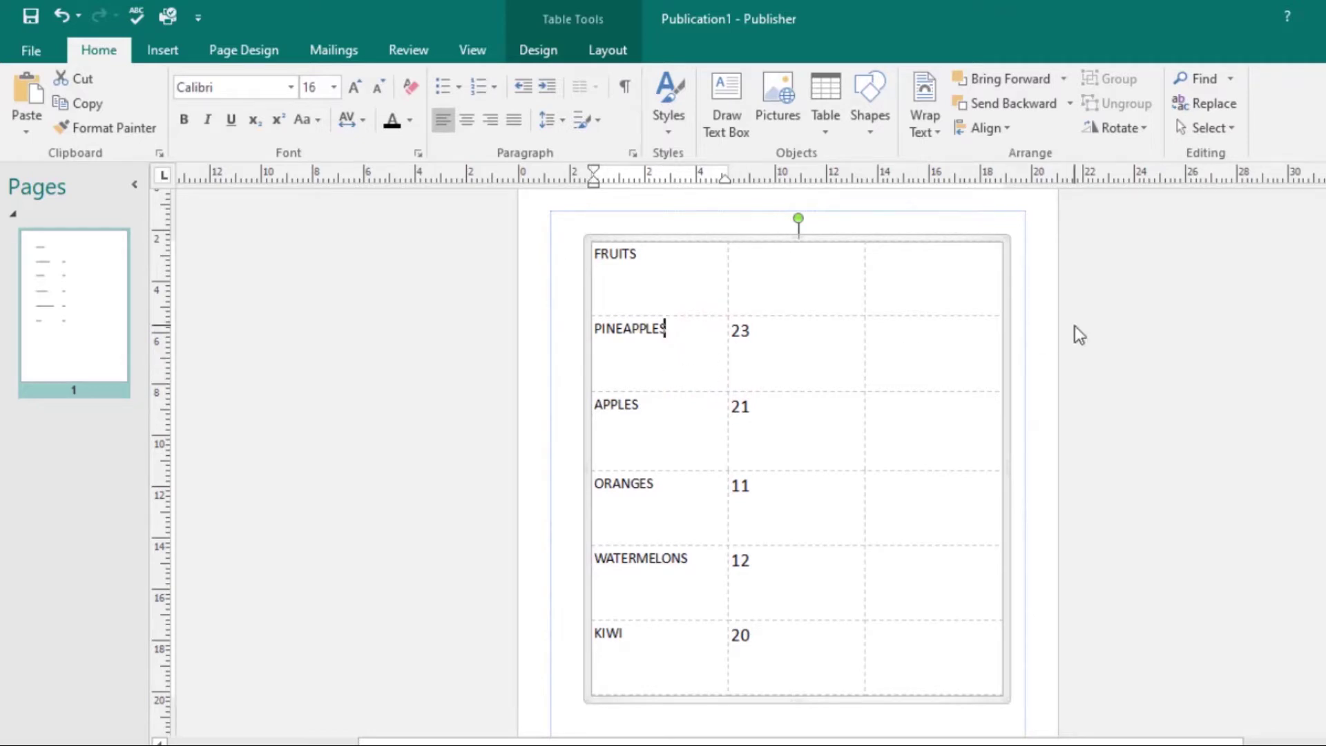
- Insert one blank row above PINEAPPLES and another below it
left_click(608, 52)
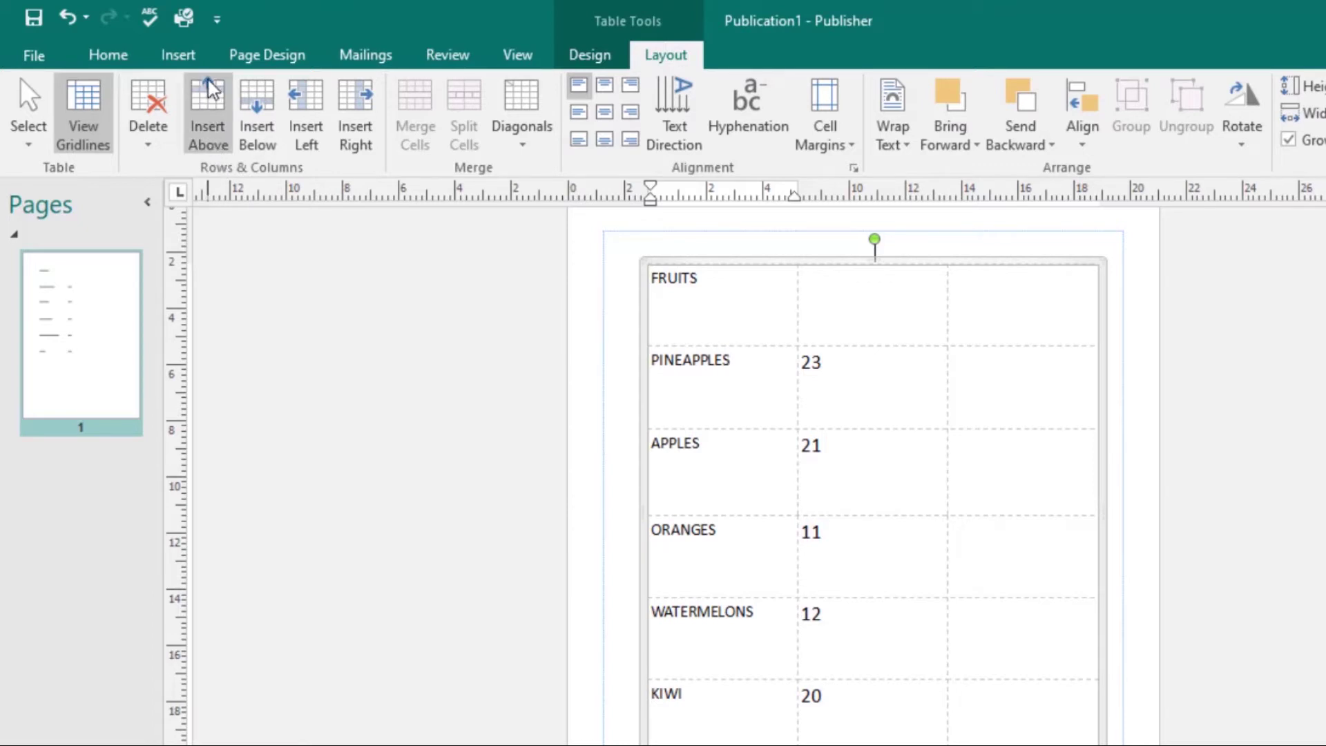
left_click(224, 114)
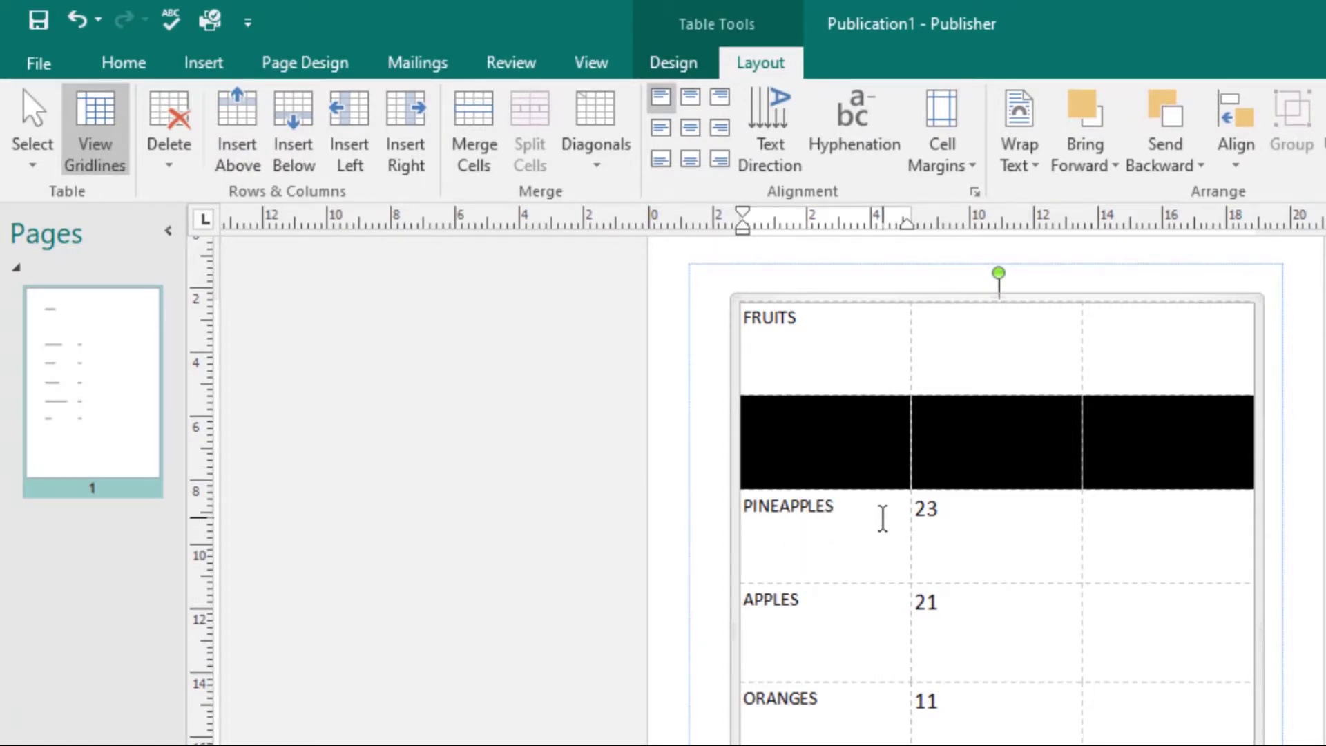
left_click(883, 515)
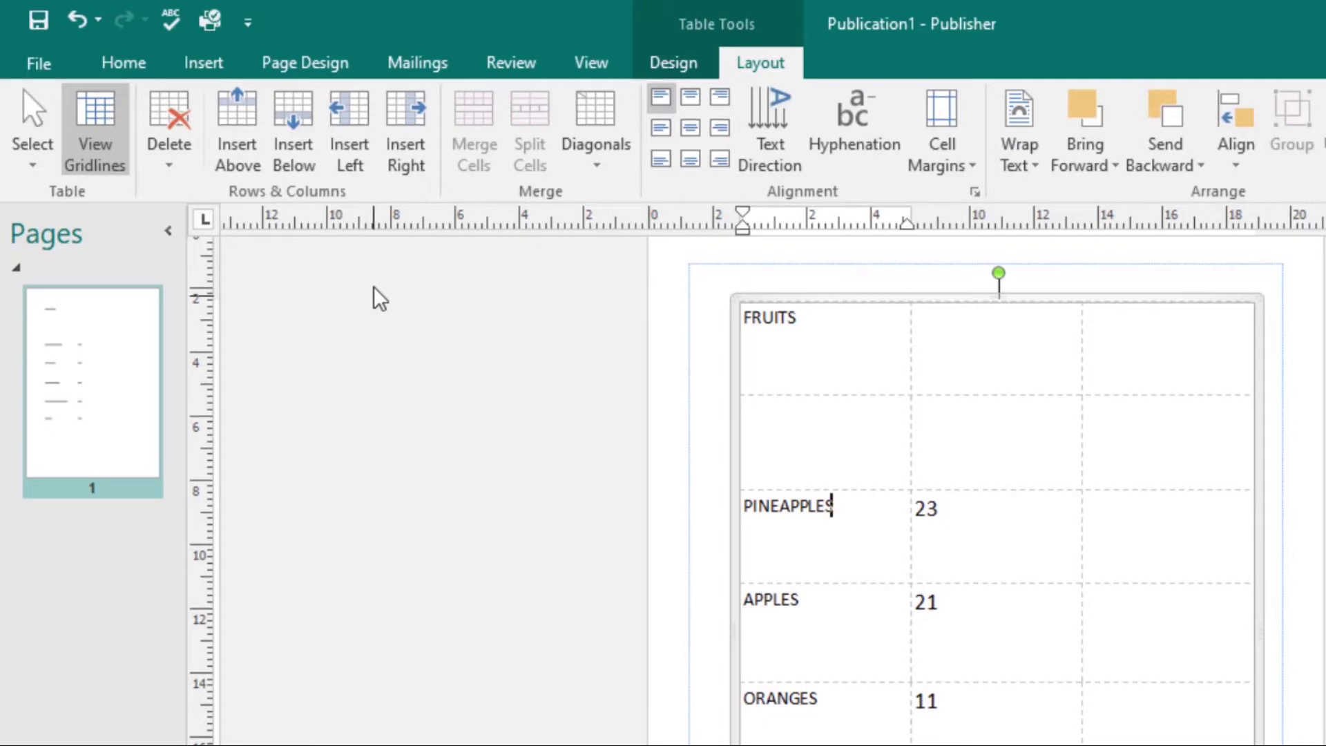
left_click(311, 124)
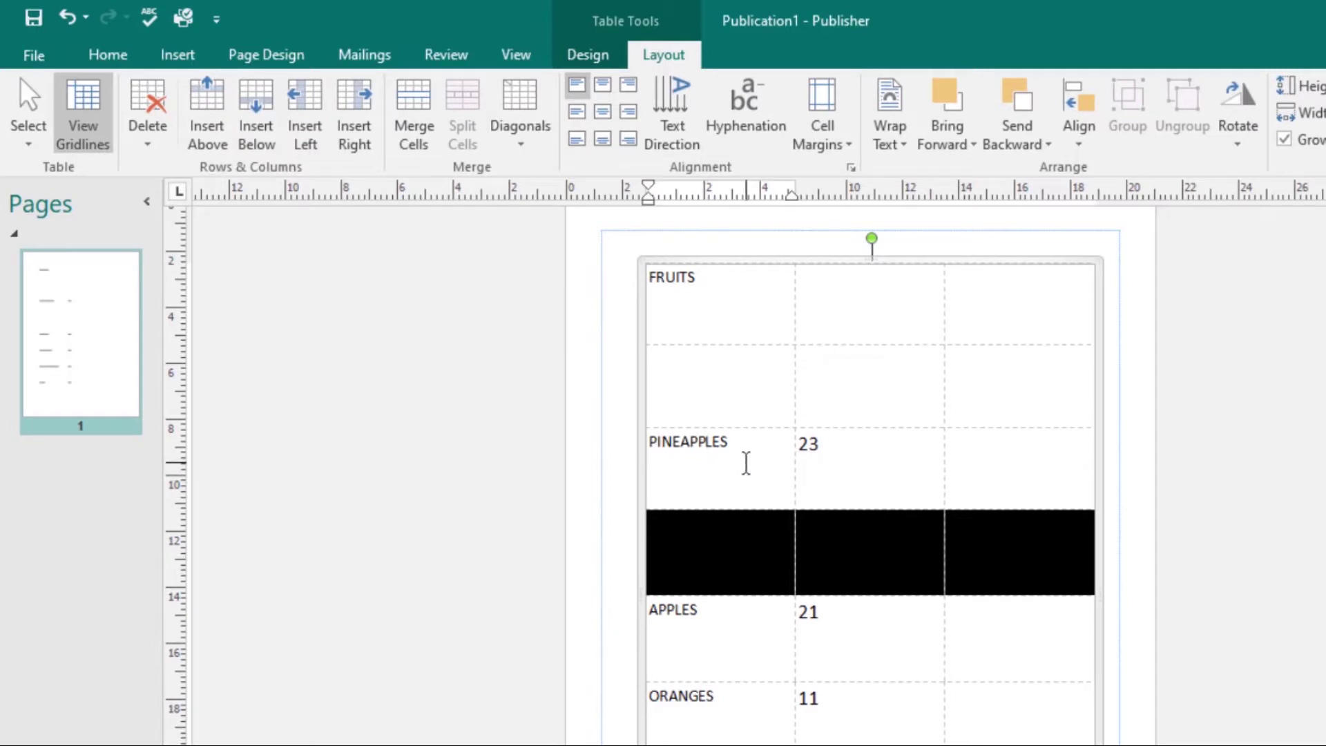
left_click(744, 464)
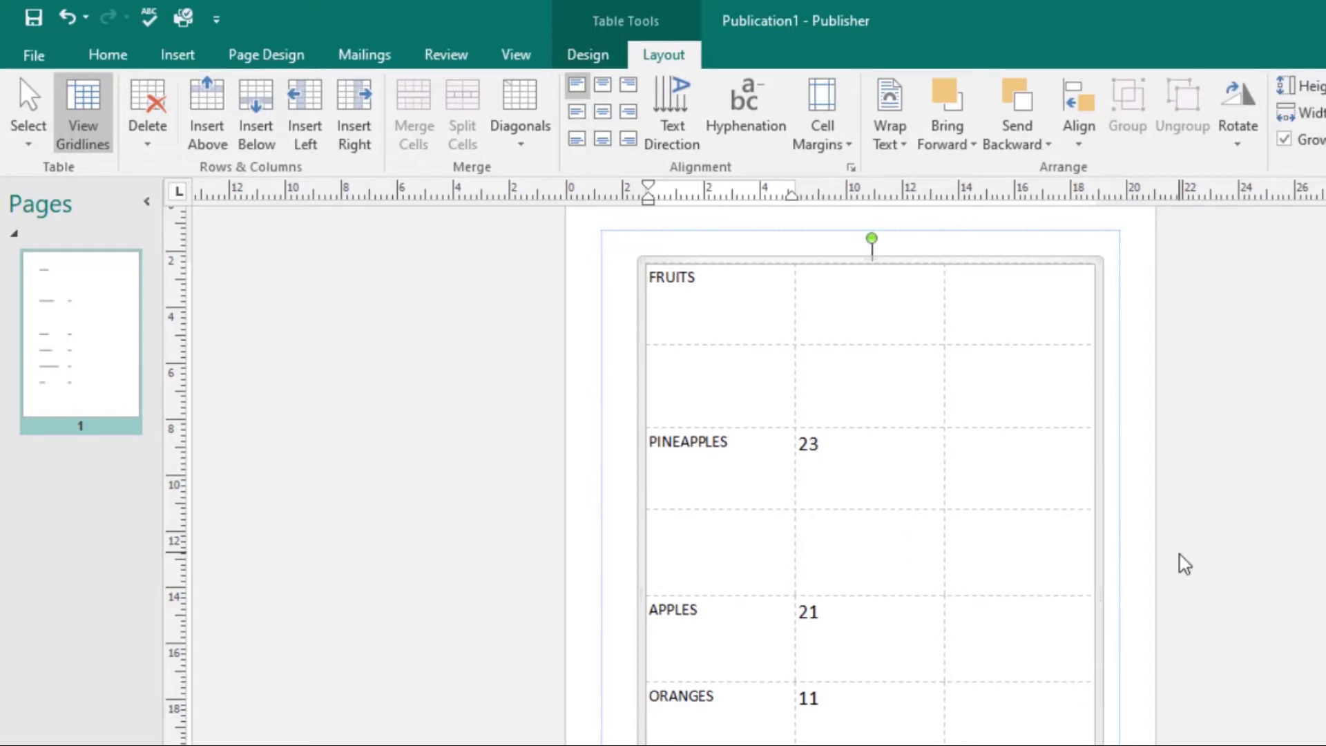
- Delete the blank rows under FRUITS and under PINEAPPLES, then select the FRUITS header row
left_click(777, 390)
left_click(148, 152)
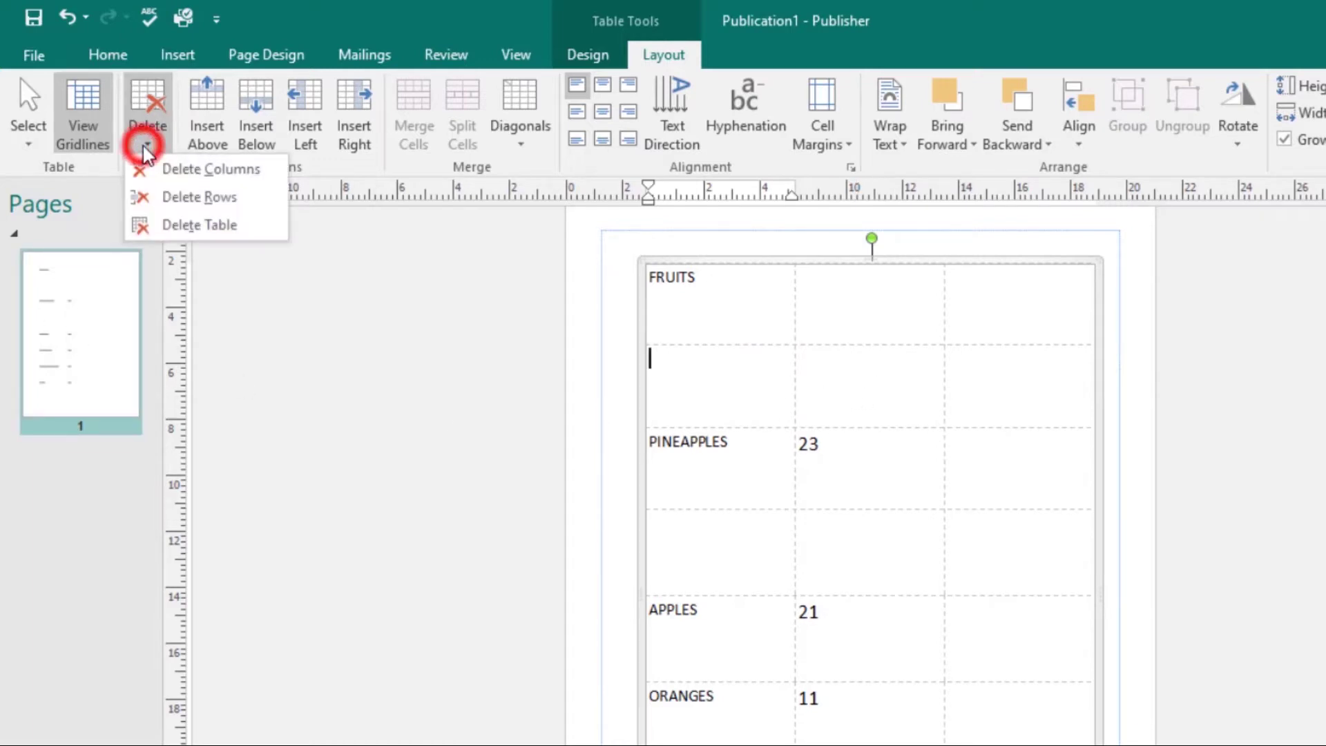
left_click(212, 198)
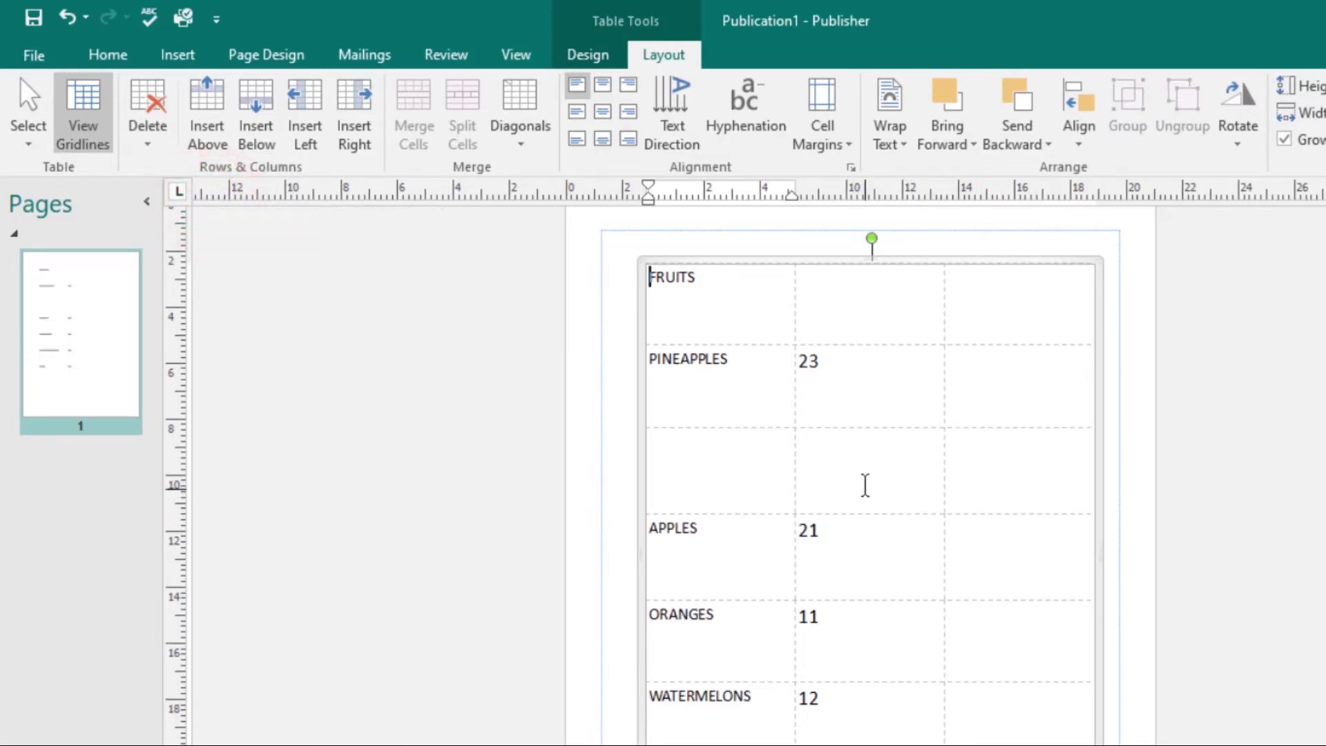
left_click(873, 459)
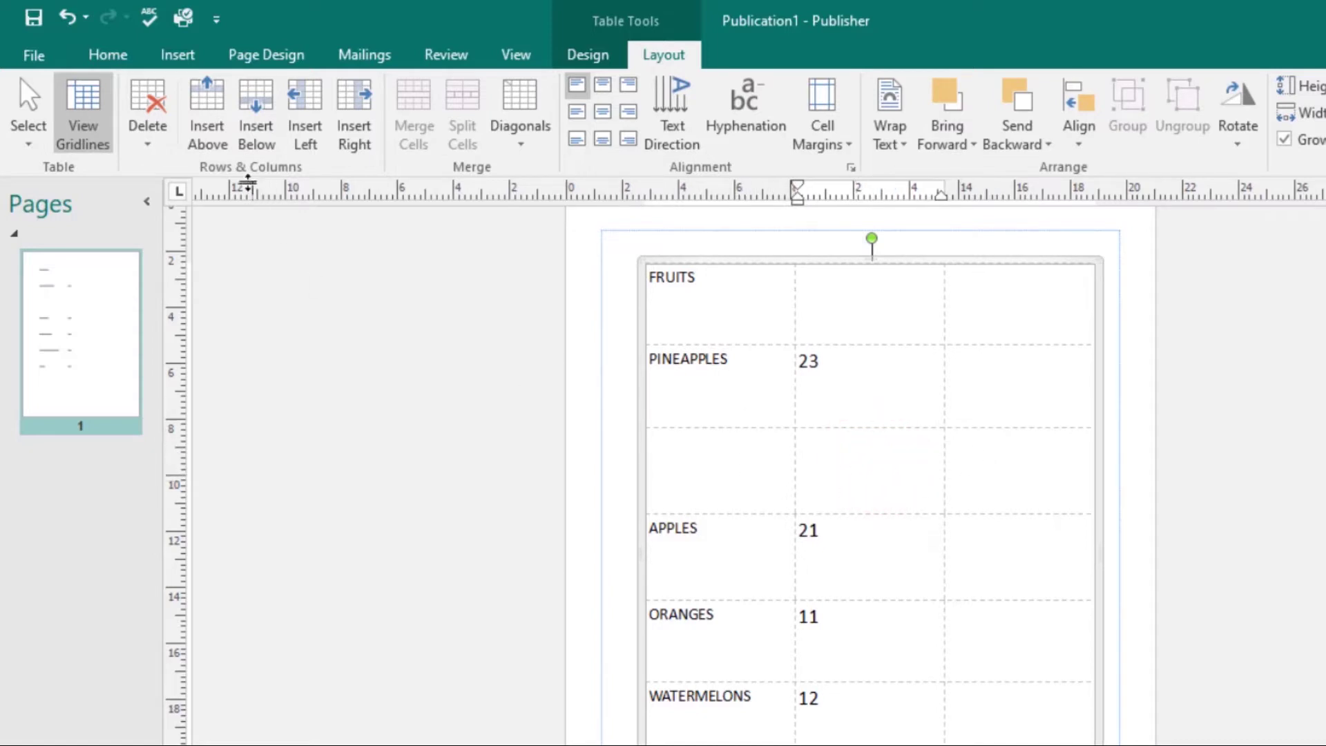
left_click(165, 142)
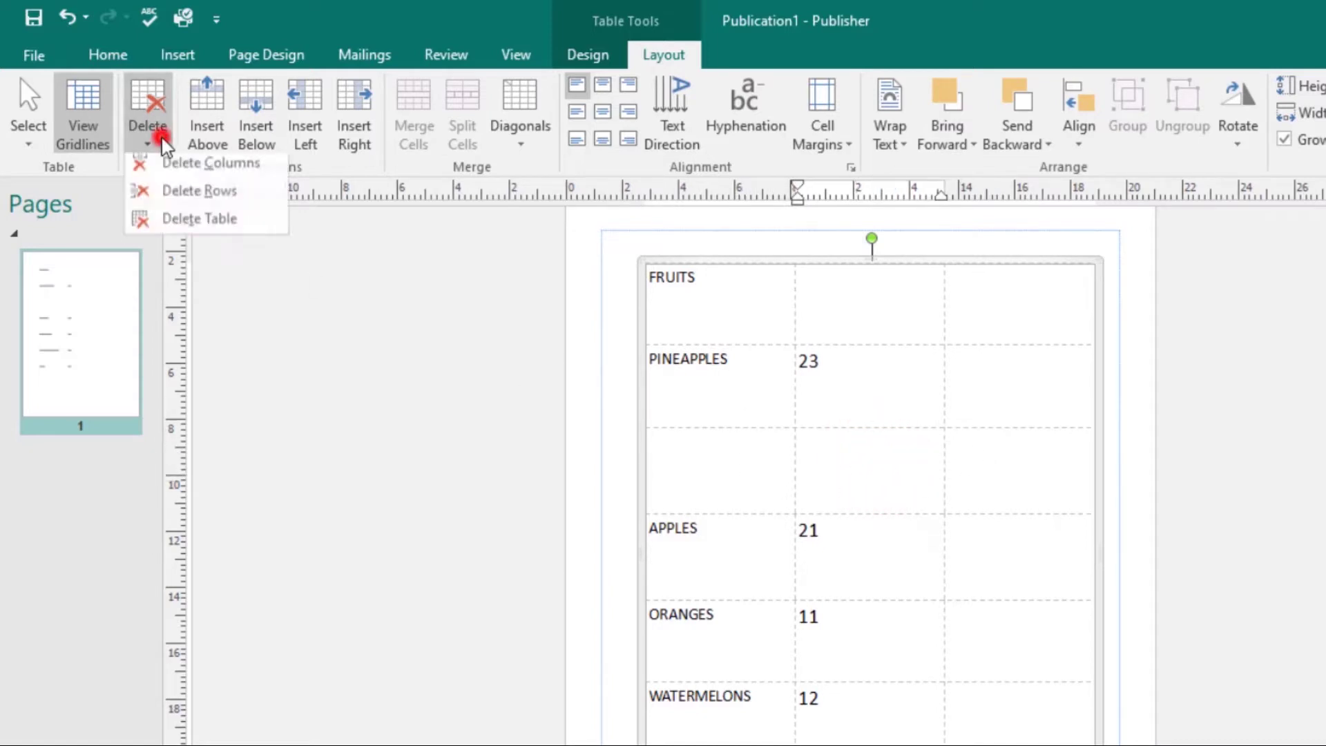
left_click(200, 196)
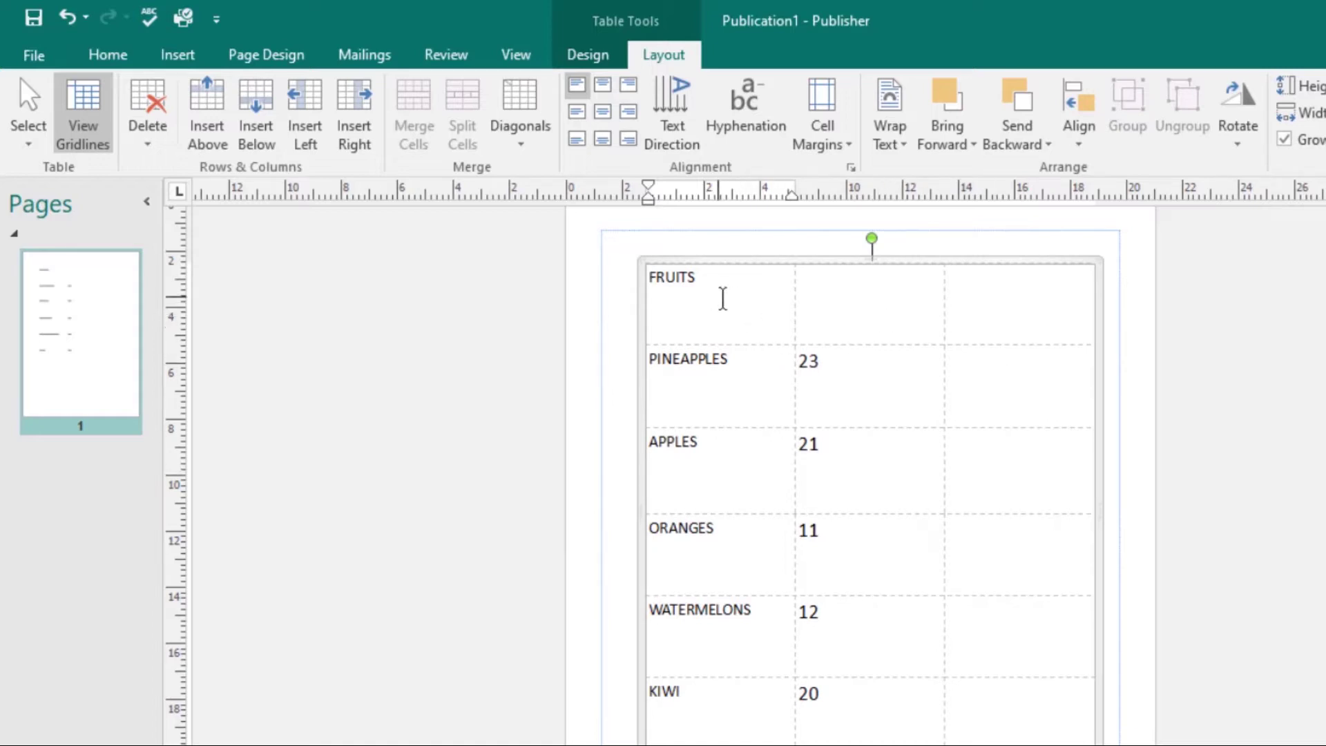
left_click_drag(736, 298, 1009, 320)
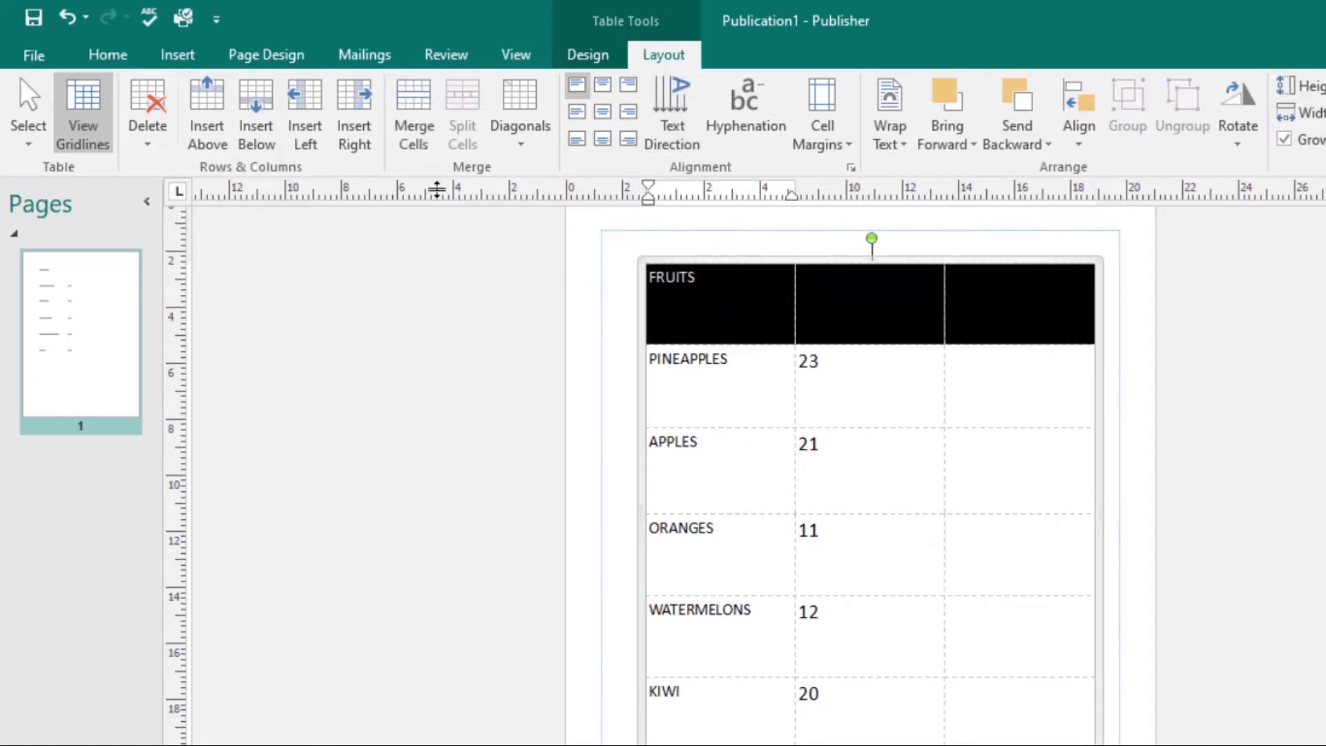
- Merge the three top-row cells into one FRUITS header, briefly splitting and re-merging them
left_click(414, 97)
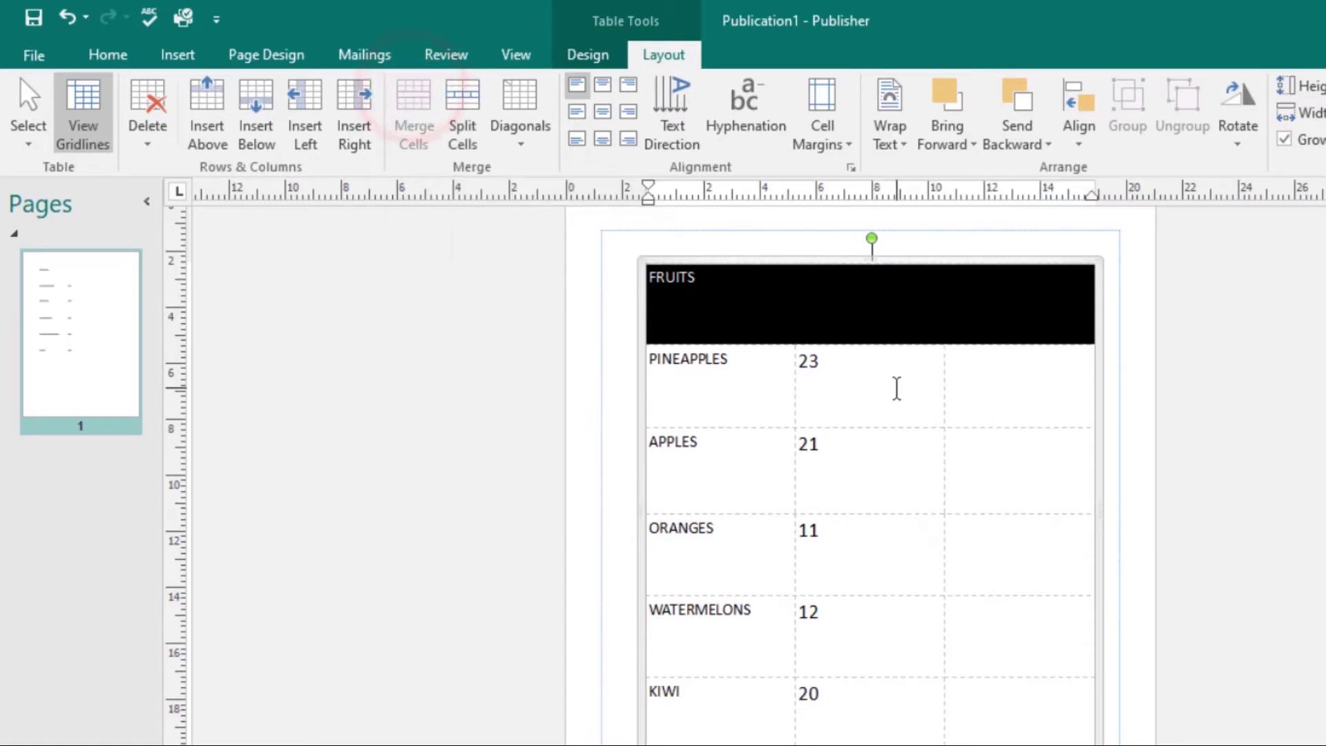
left_click(897, 387)
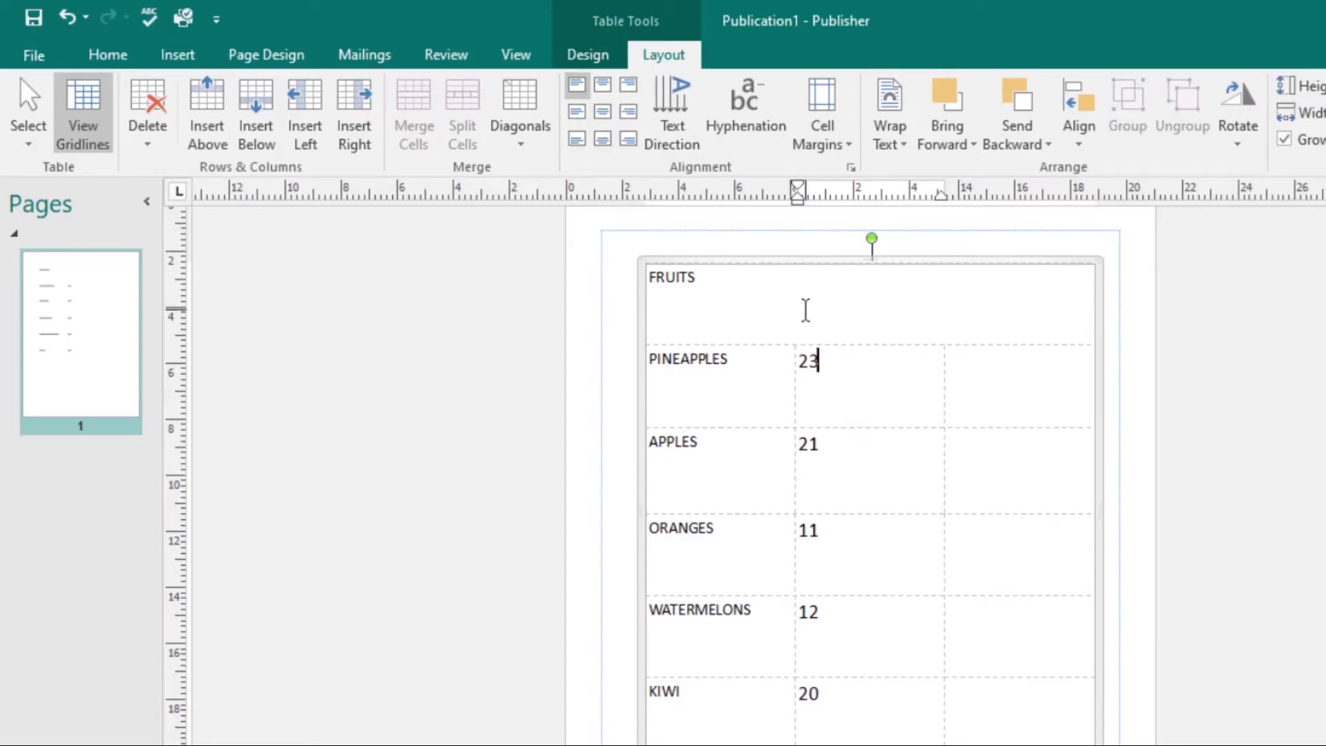
left_click(804, 308)
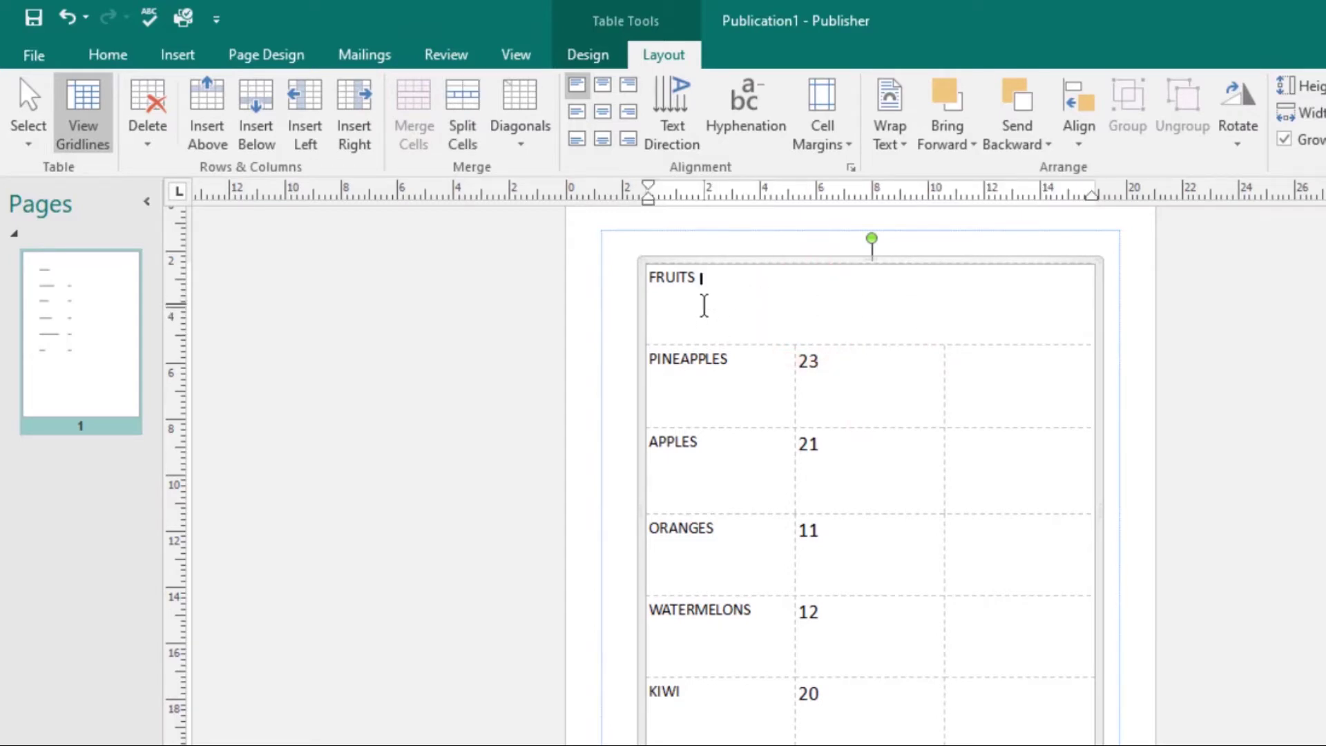
left_click(468, 110)
left_click(906, 402)
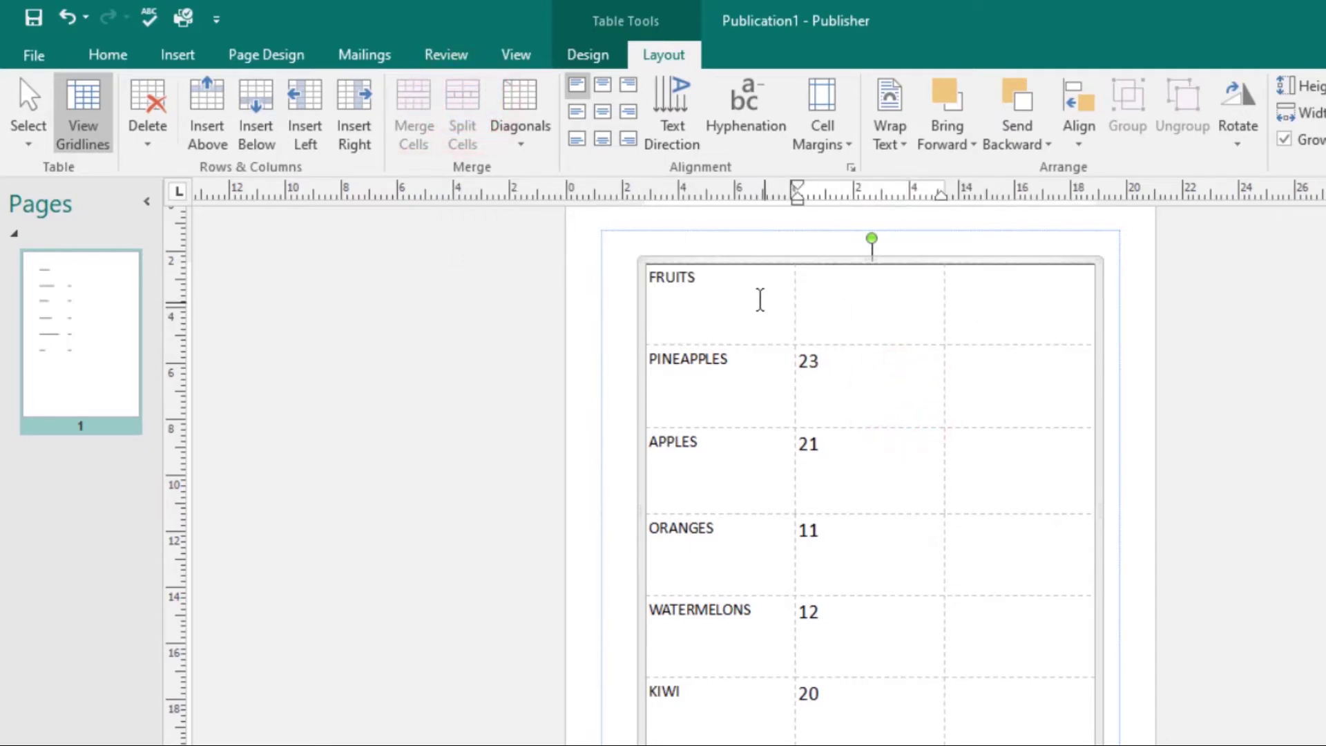
left_click_drag(758, 300, 976, 317)
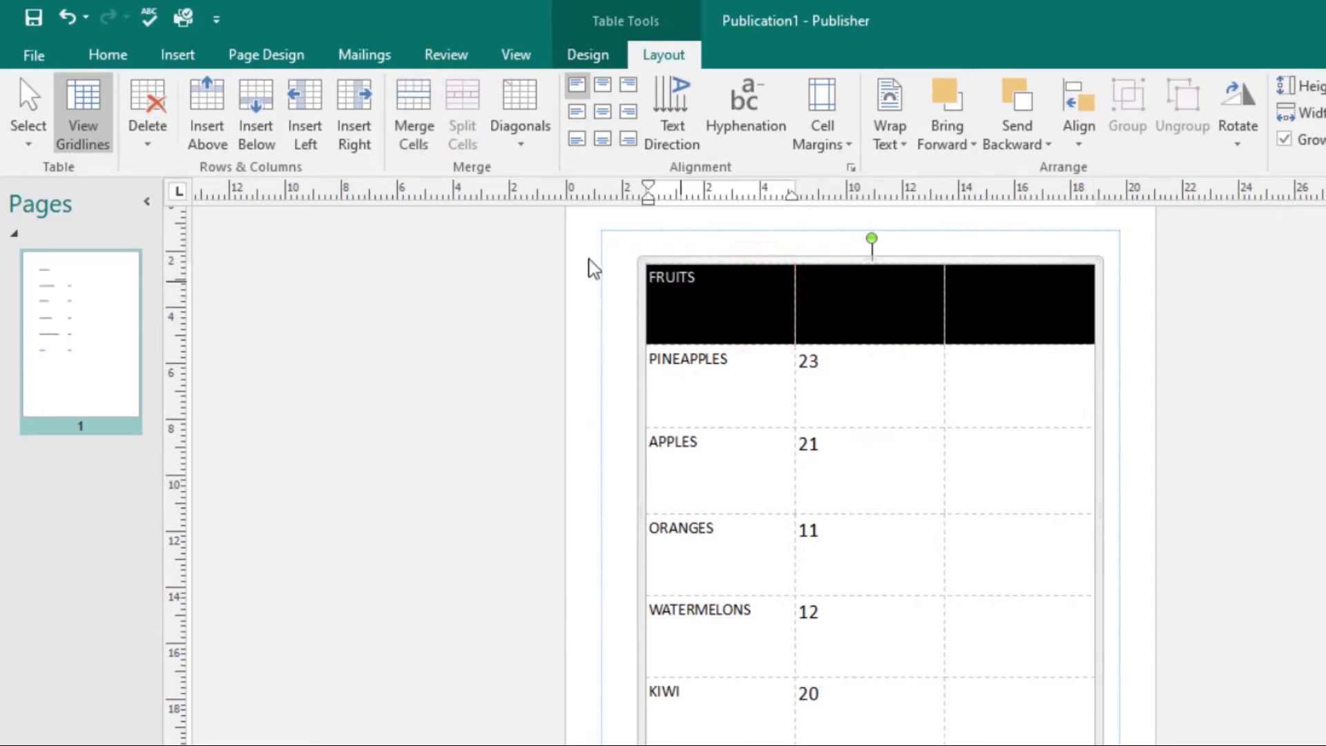
left_click(419, 110)
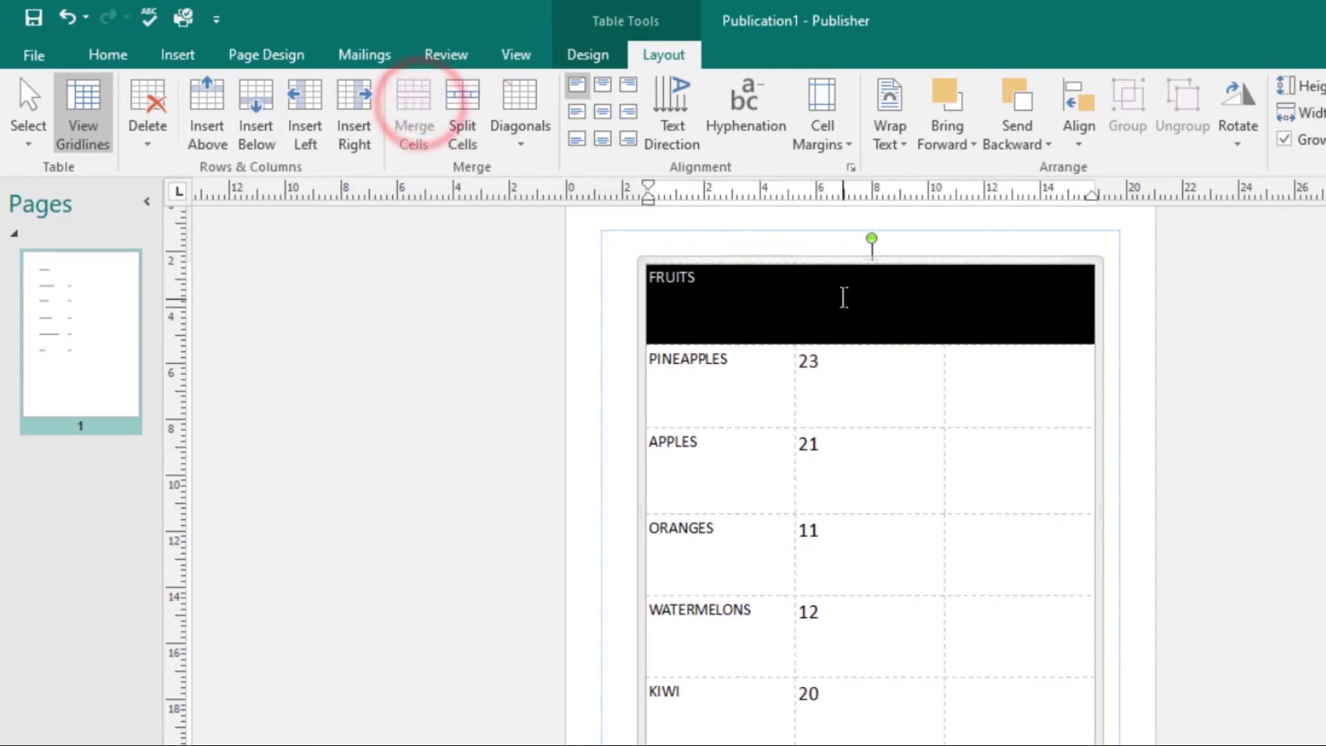
left_click(843, 299)
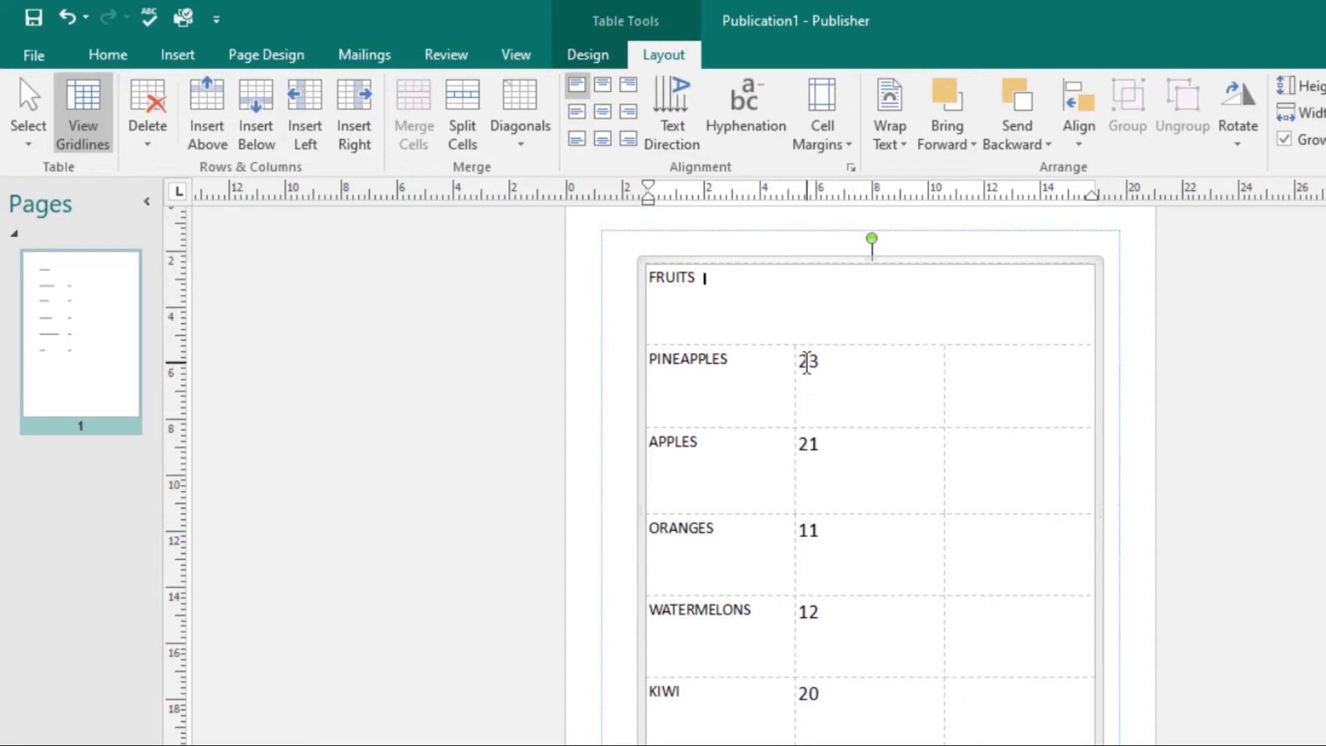
- Select the count cells 23 to 20 and set them to Align Top Right
left_click_drag(804, 359, 877, 696)
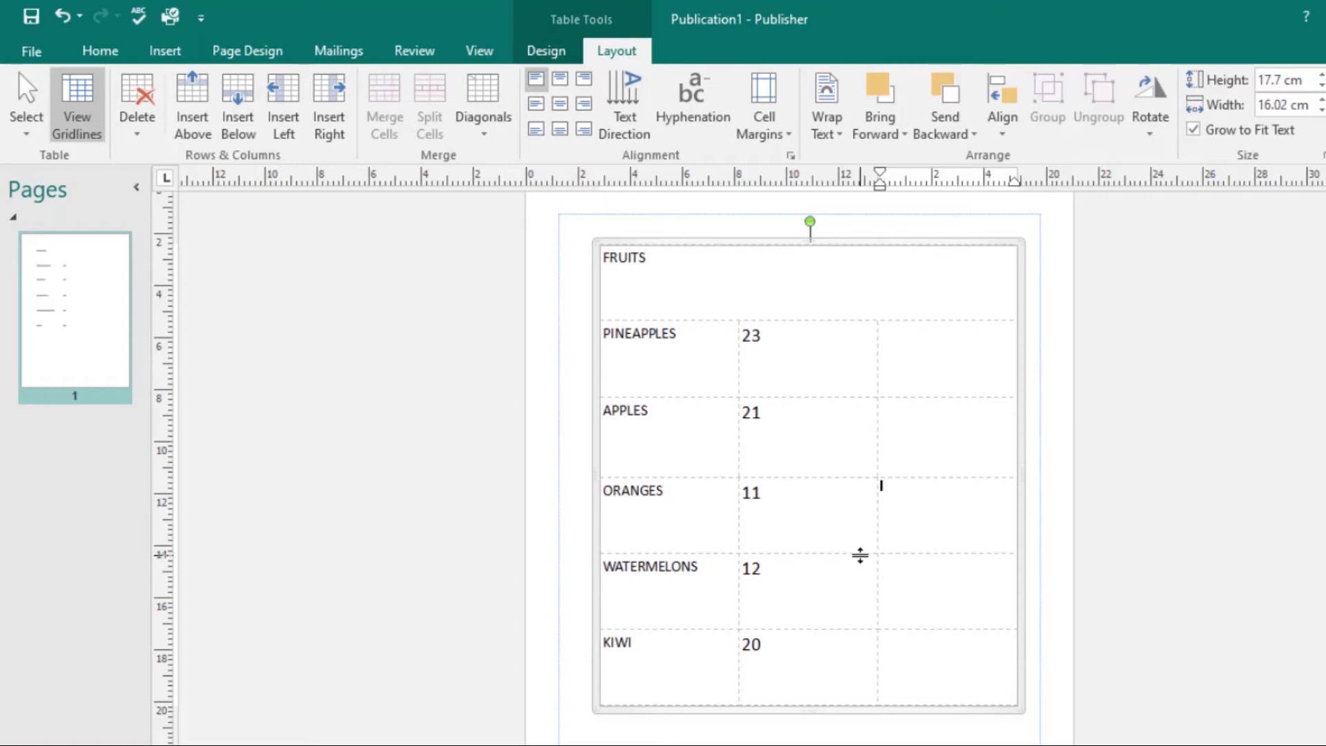
left_click_drag(747, 331, 827, 661)
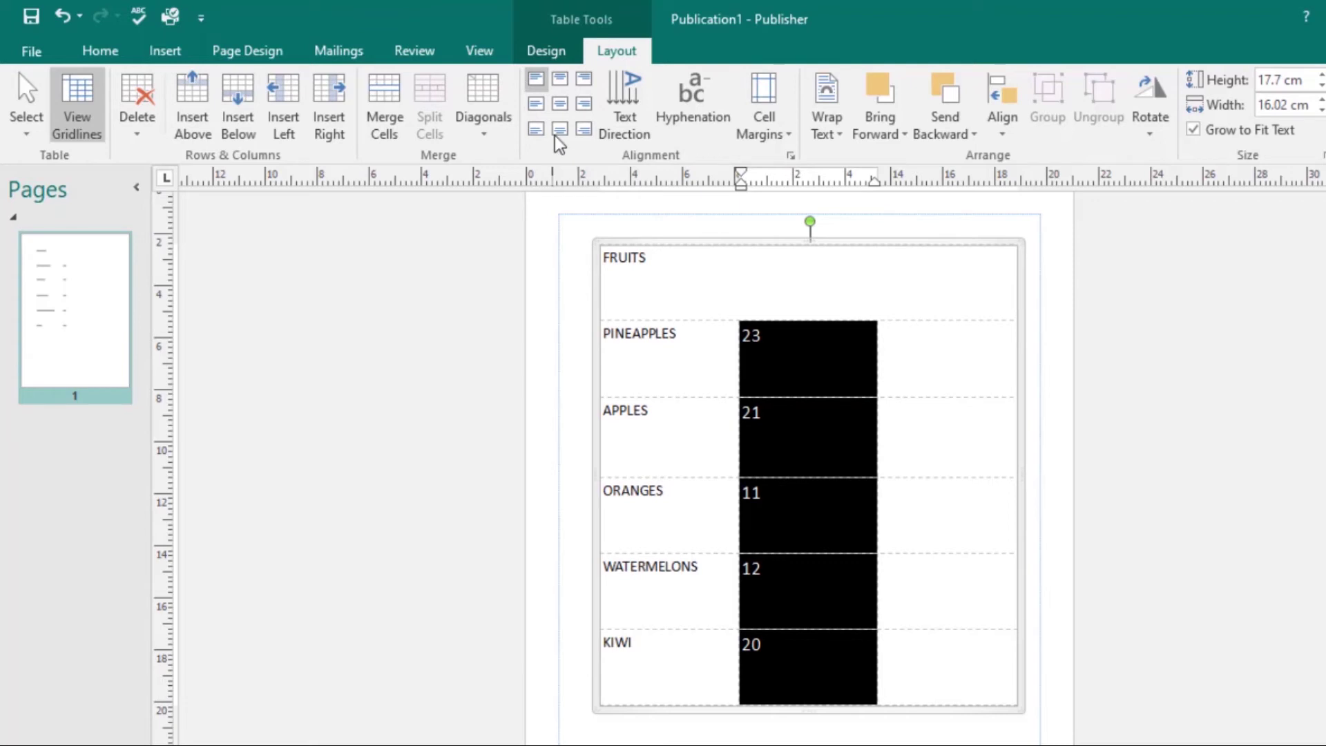
left_click(561, 78)
left_click(585, 79)
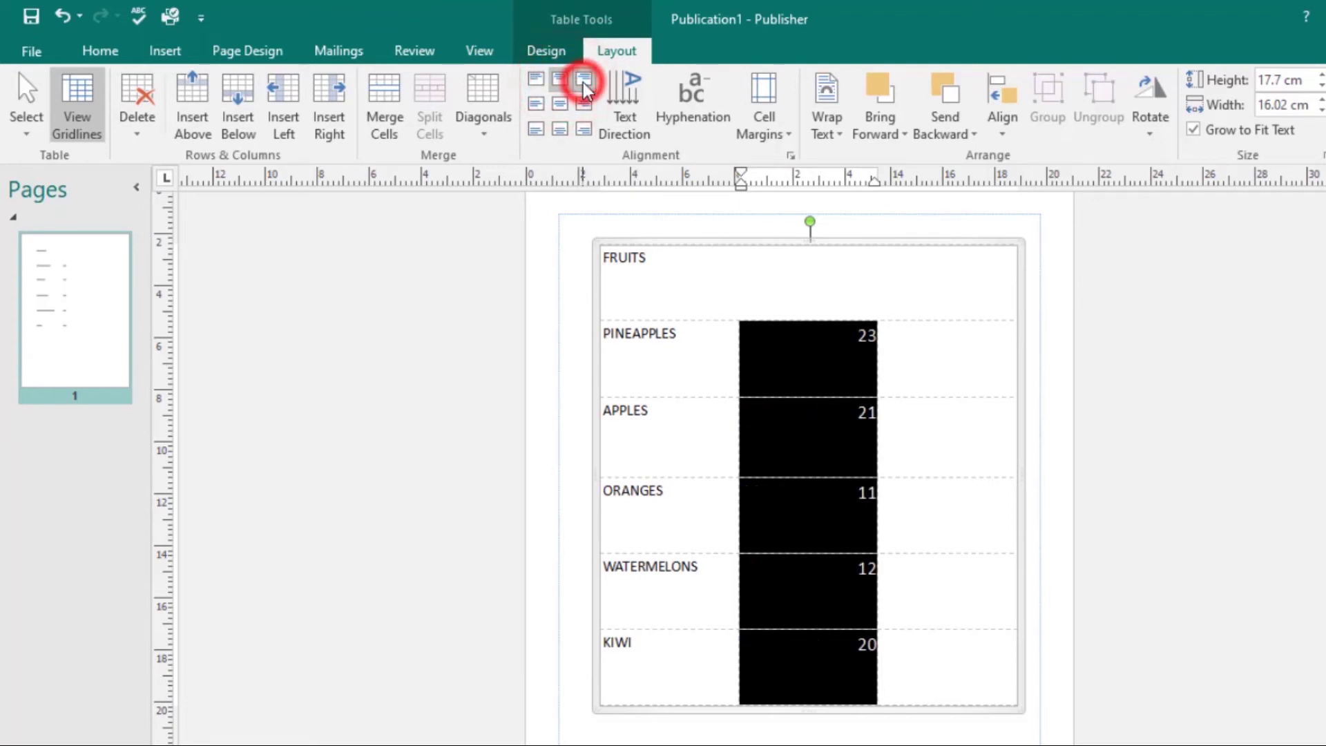
left_click(584, 104)
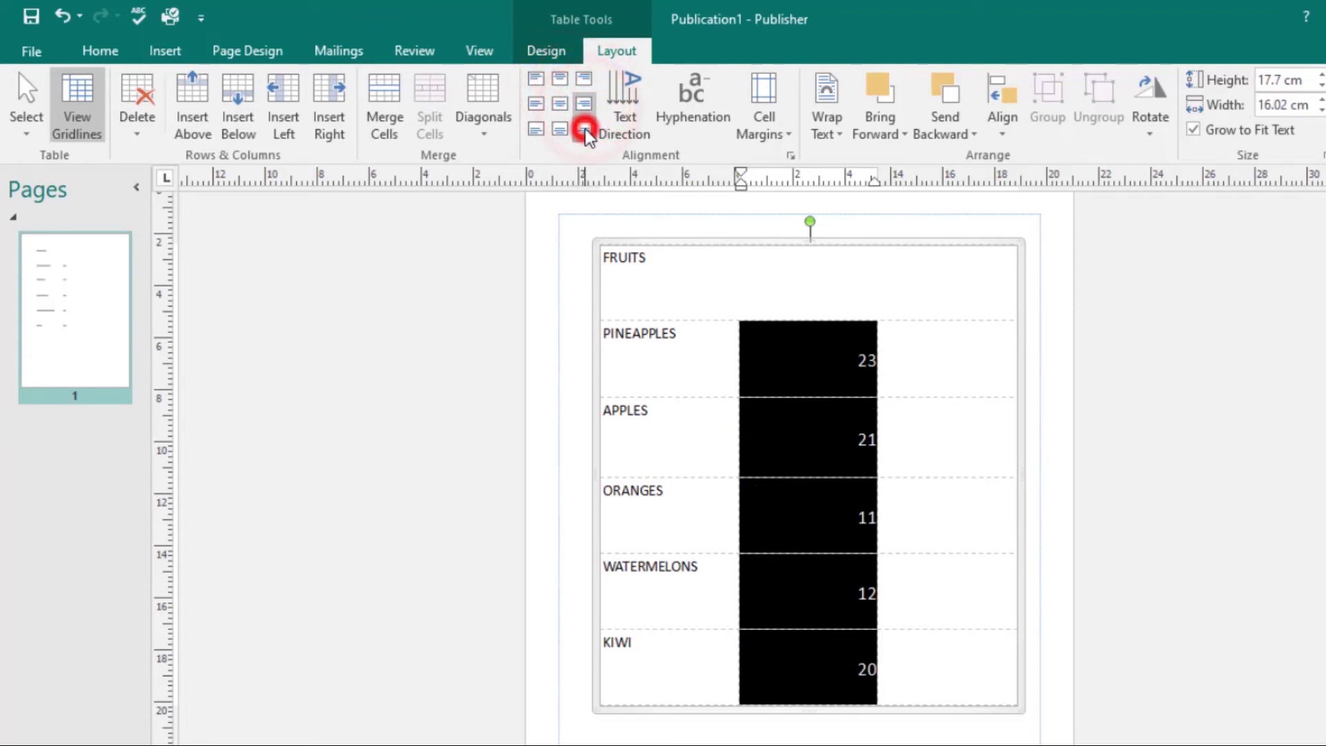
left_click(584, 129)
left_click(560, 129)
left_click(537, 104)
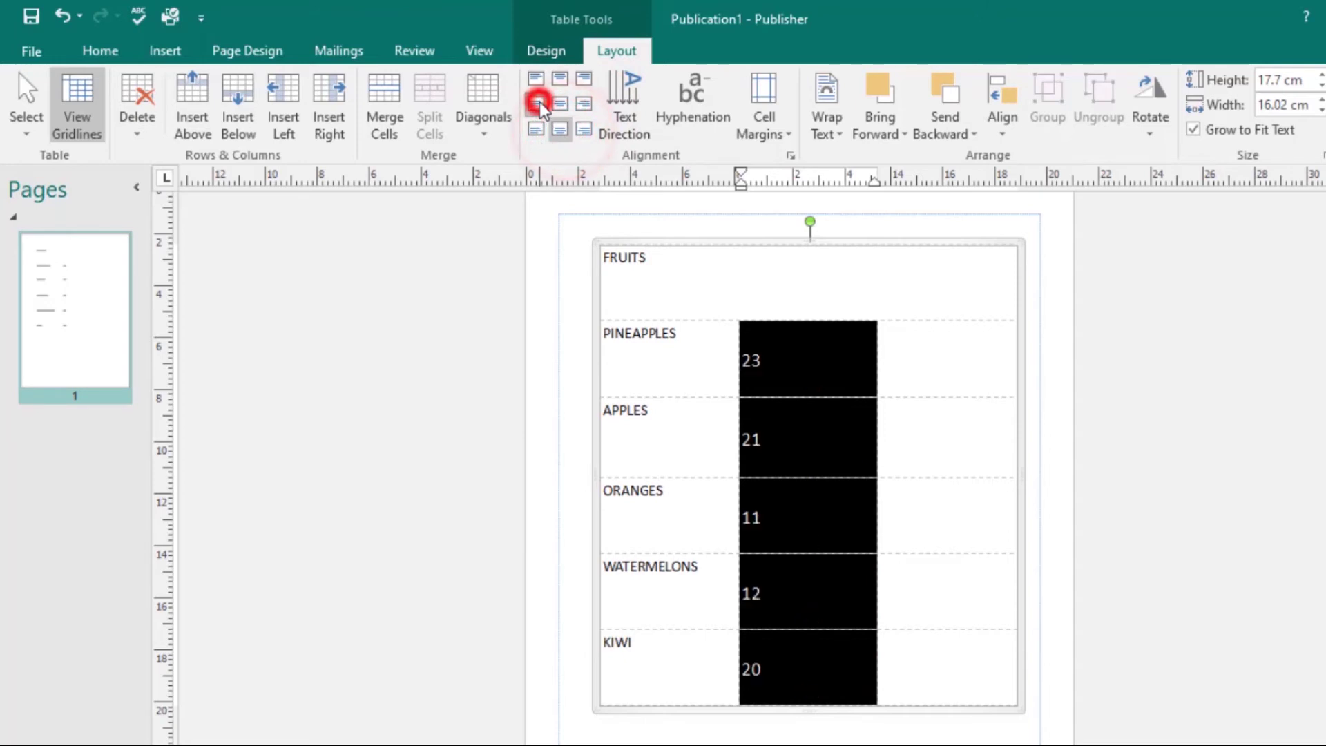
left_click(586, 80)
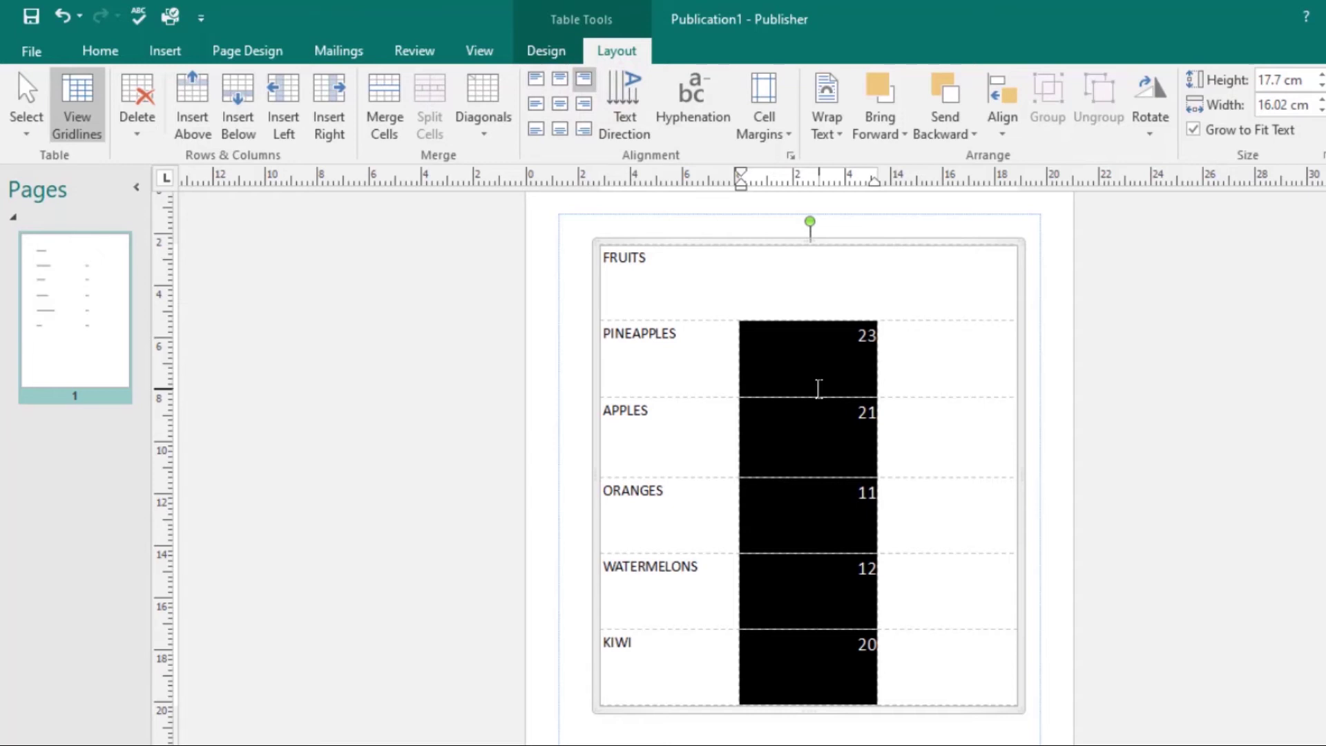
left_click(939, 404)
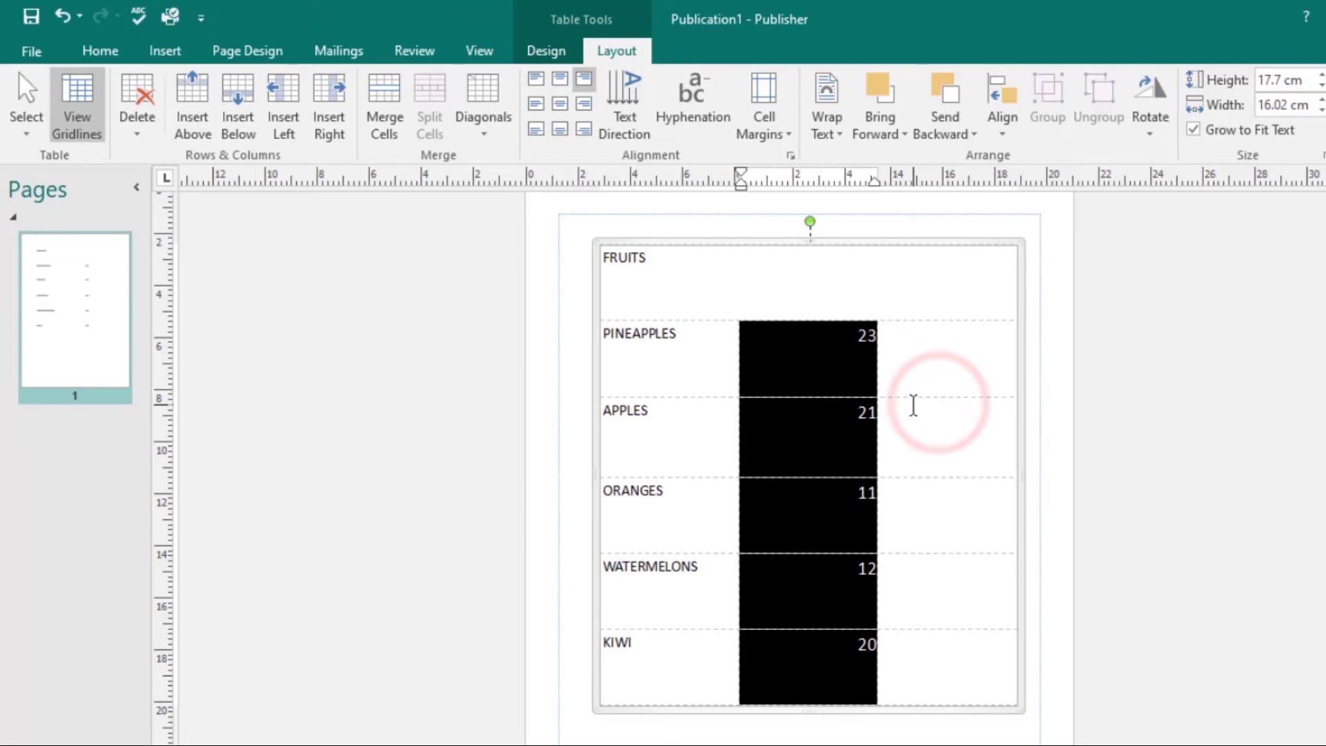
left_click(1059, 425)
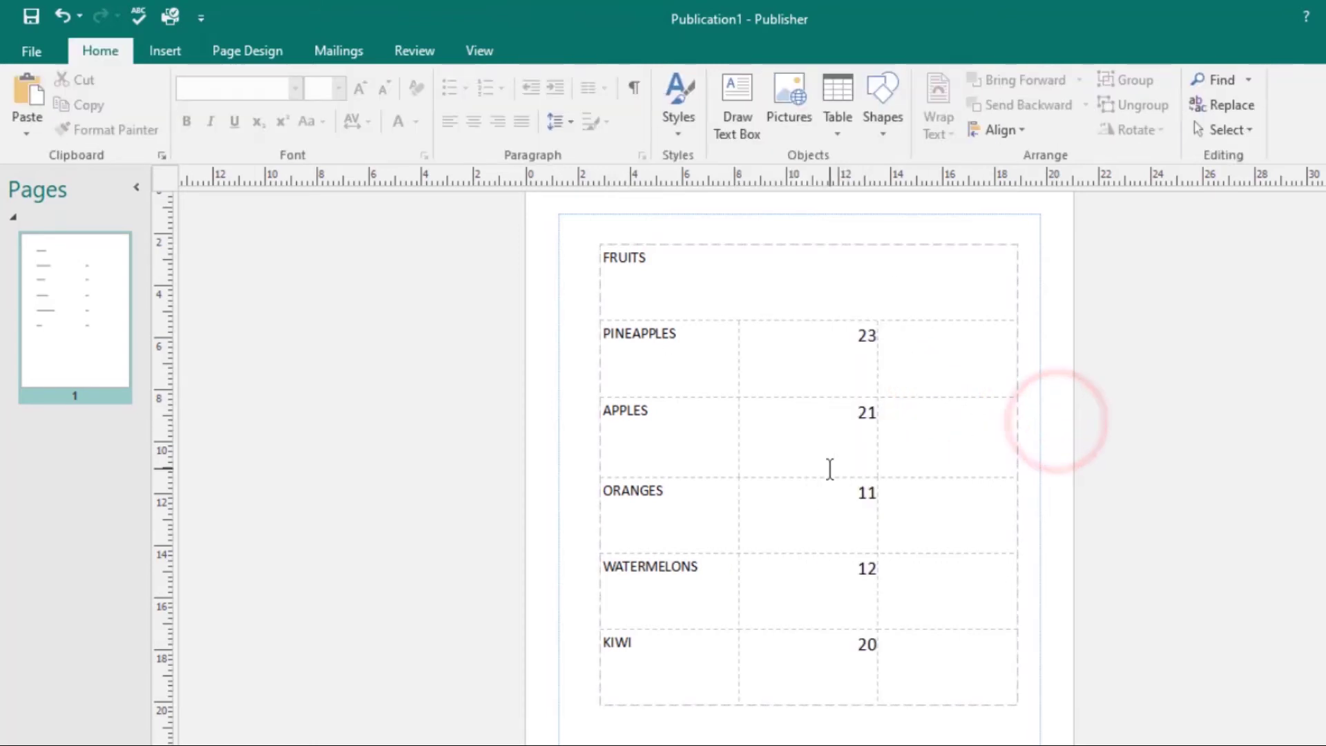
- Select the whole fruits table and apply Moderate cell margins
left_click(974, 409)
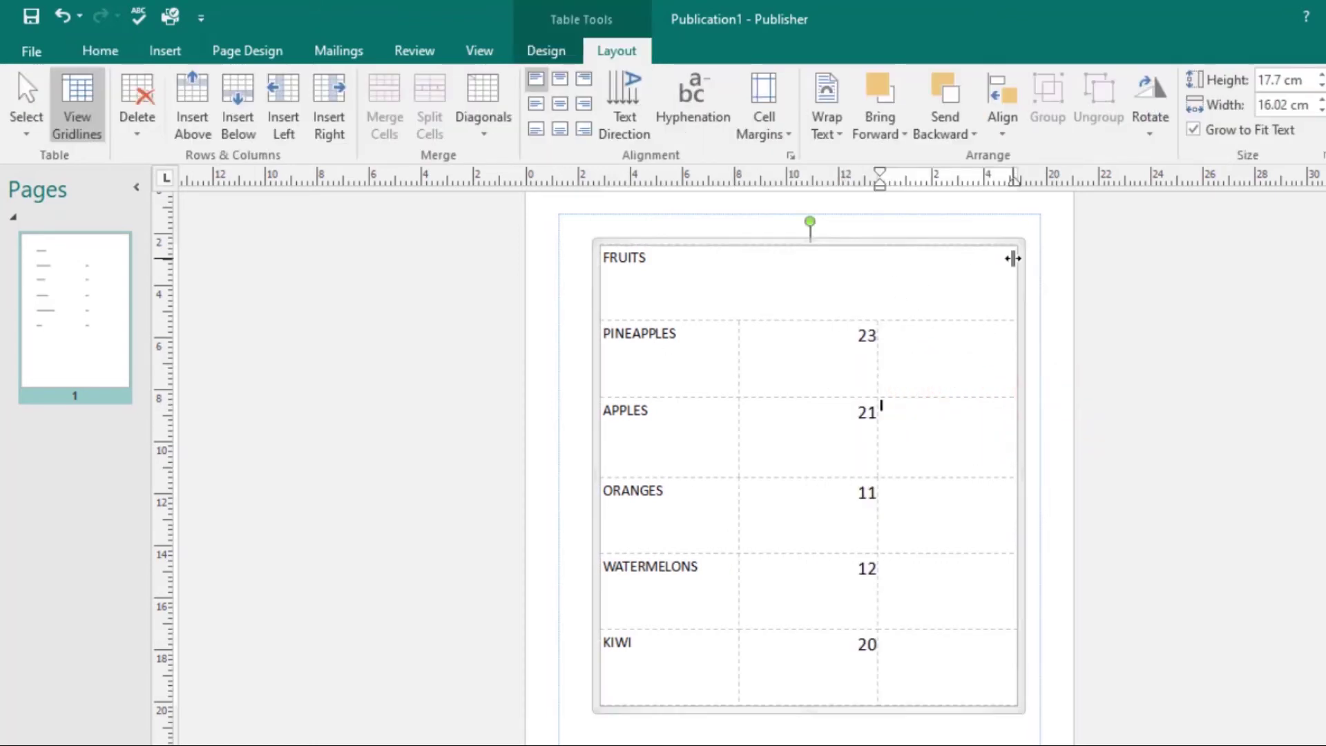
left_click(1020, 306)
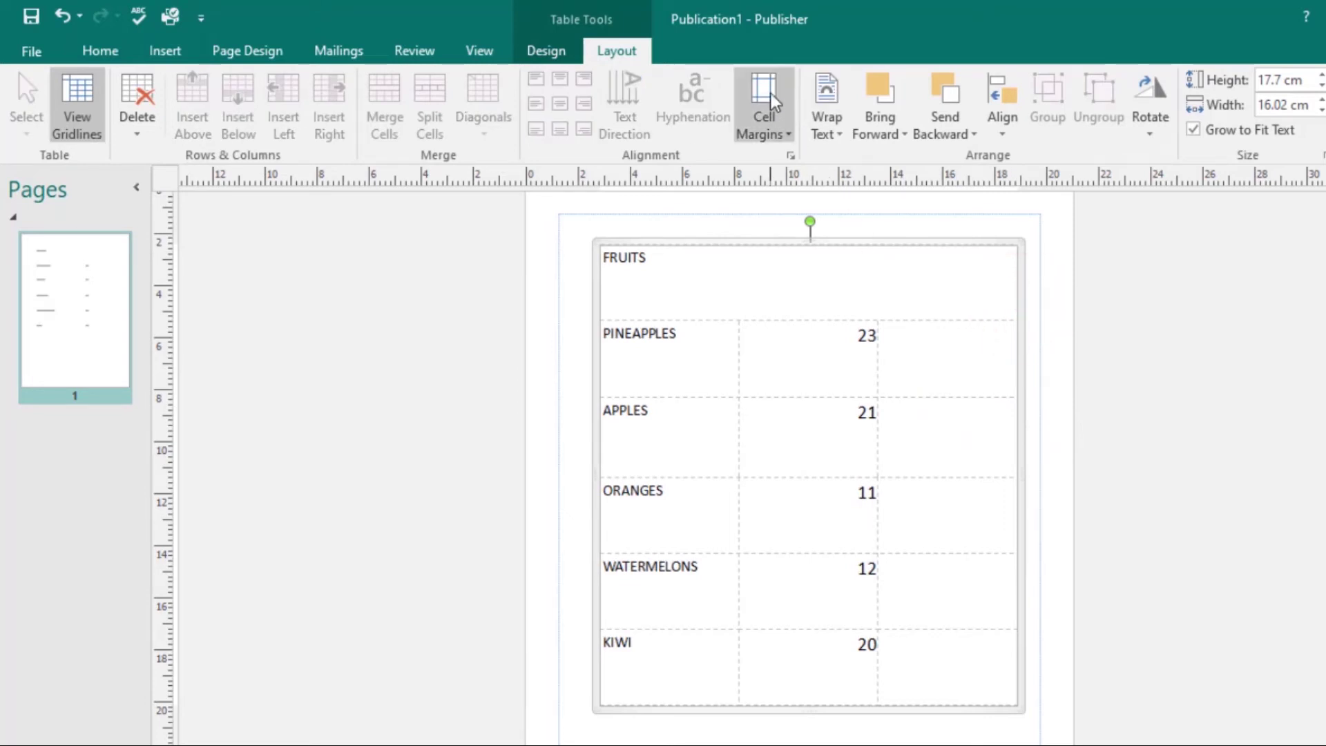
left_click(786, 135)
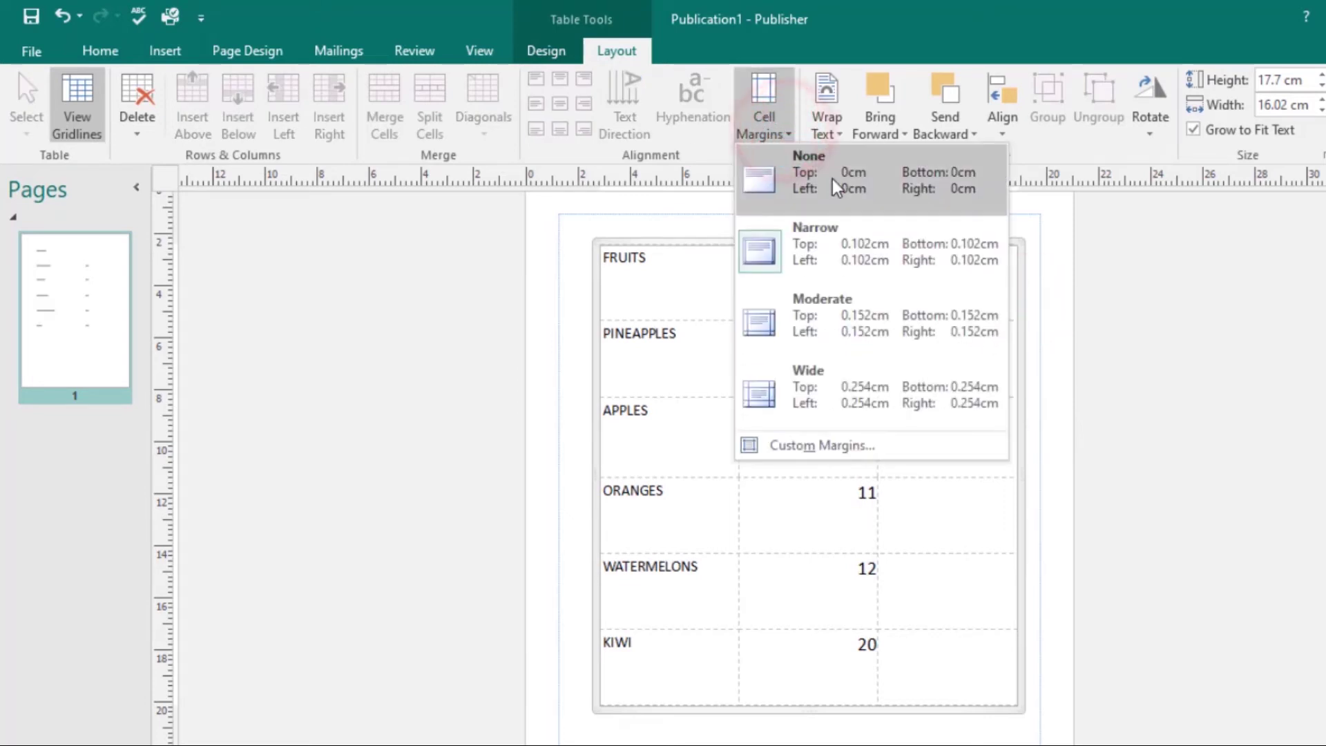
left_click(828, 333)
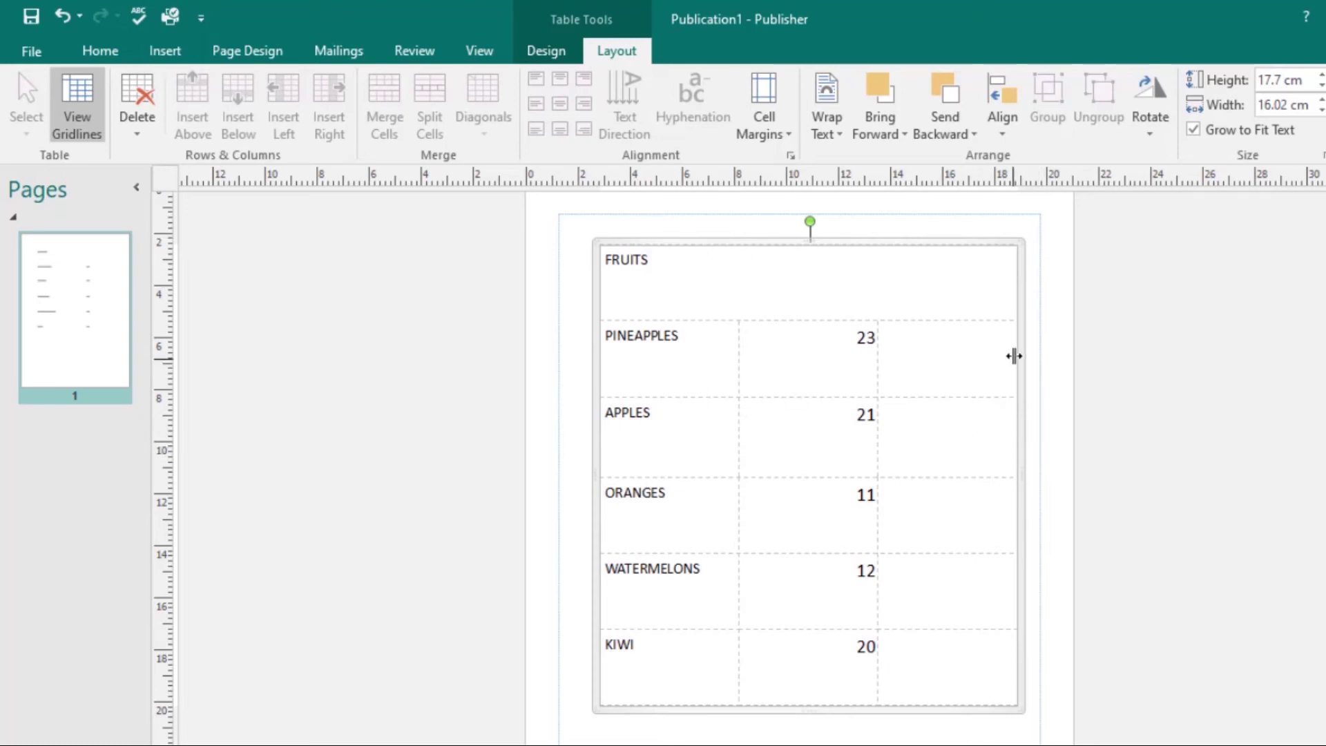
left_click(1023, 316)
- Apply the blue Table Format with a shaded header row and first column
left_click(545, 50)
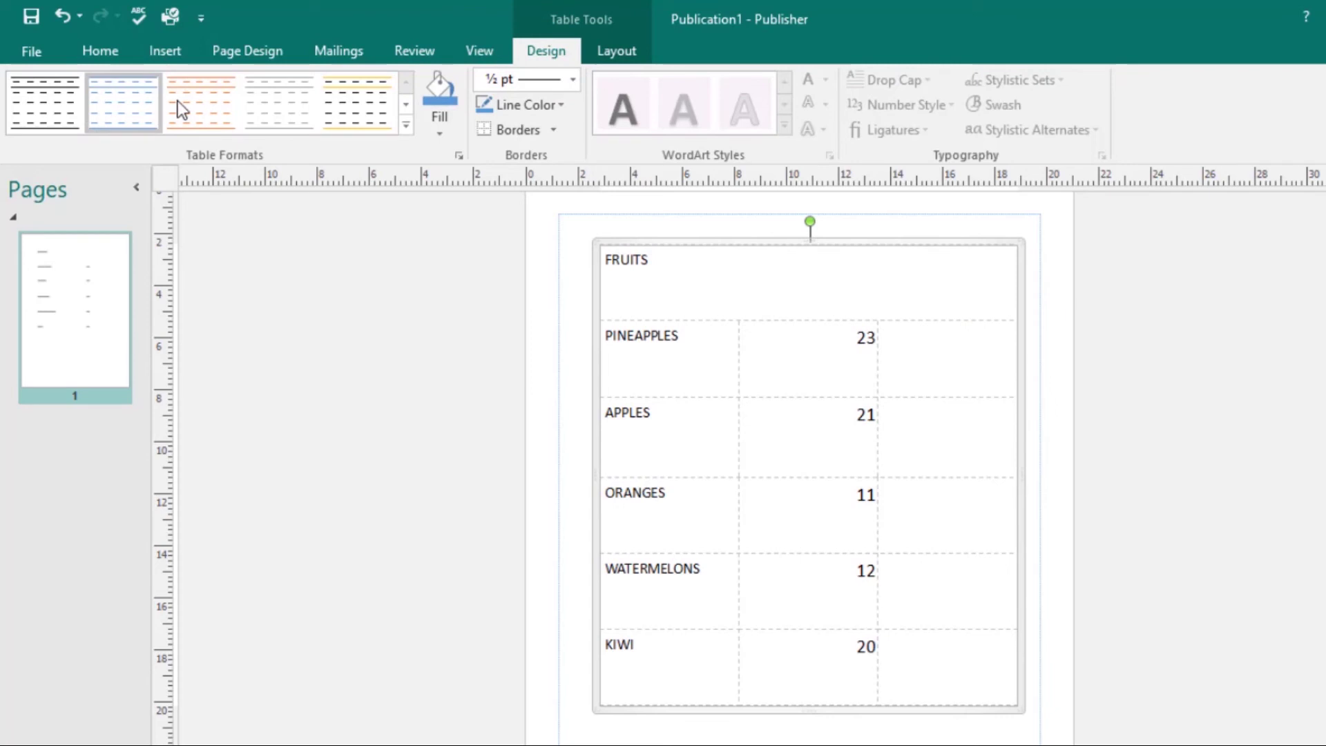
left_click(407, 126)
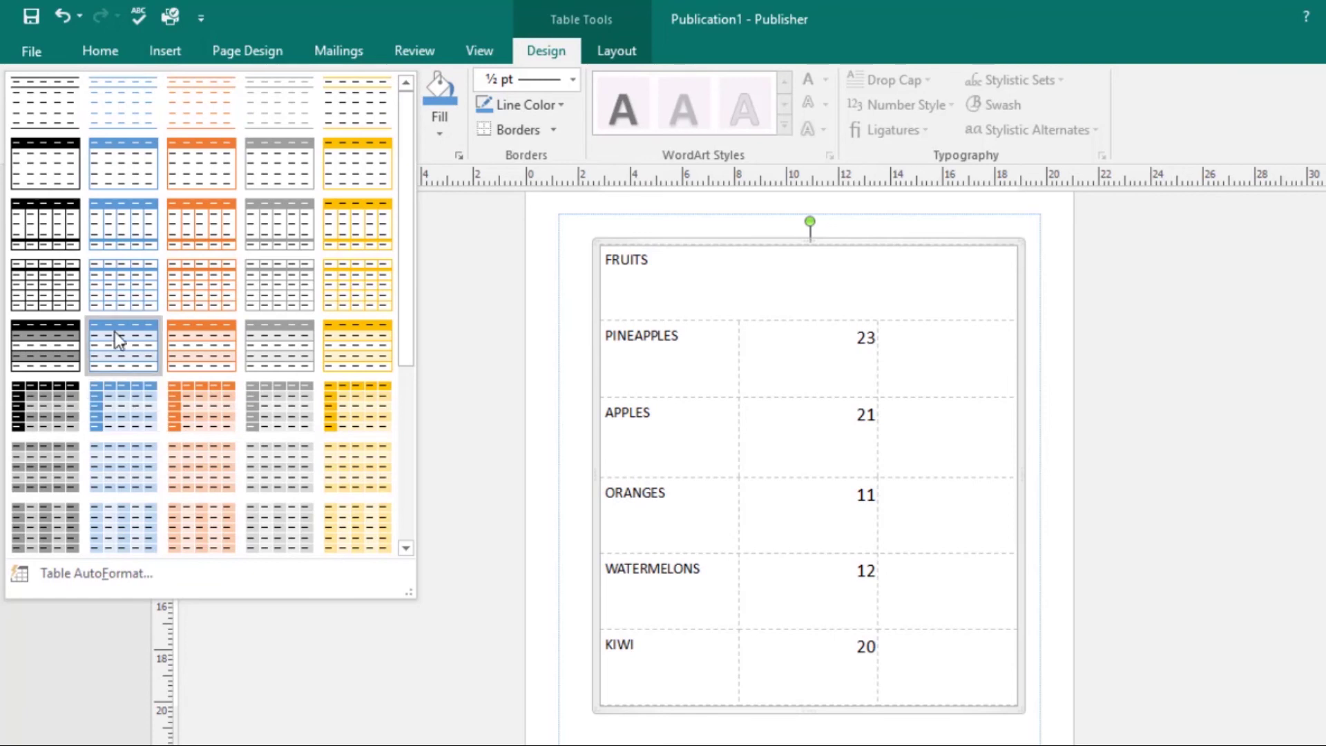
left_click(105, 408)
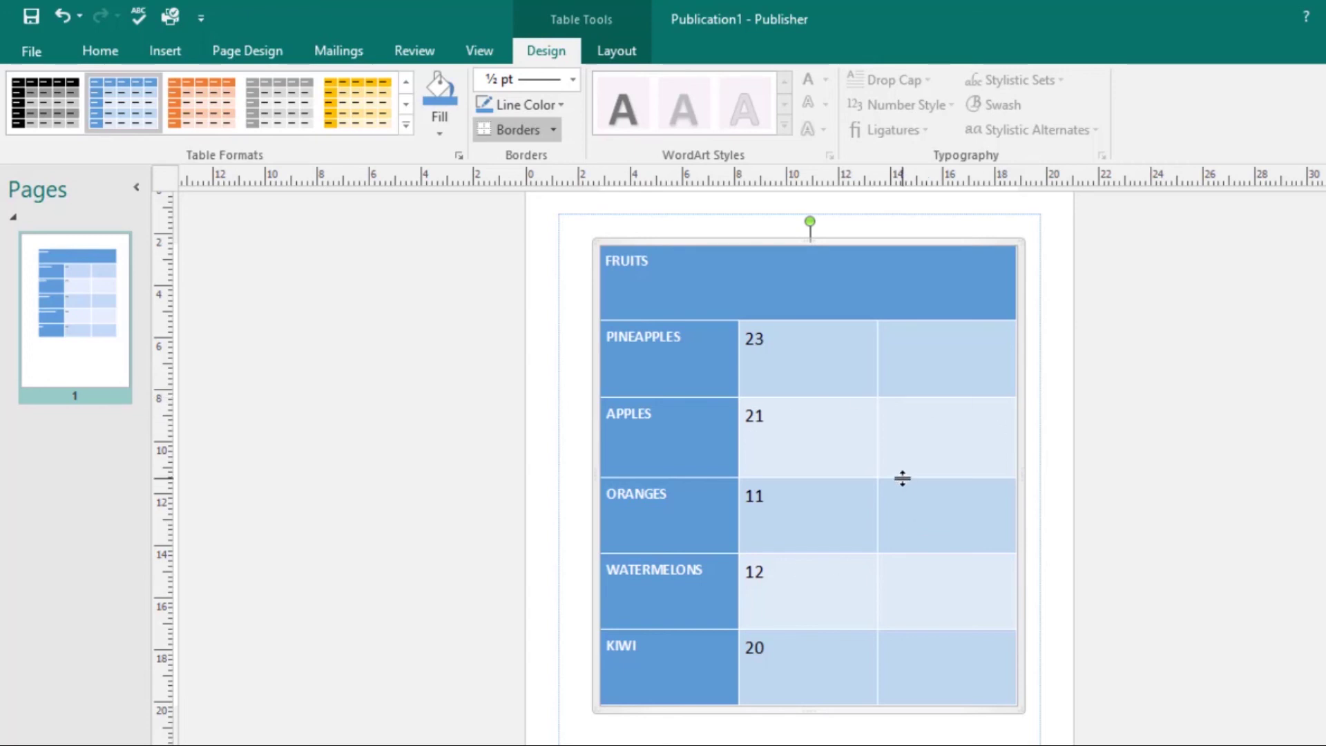
left_click(1023, 410)
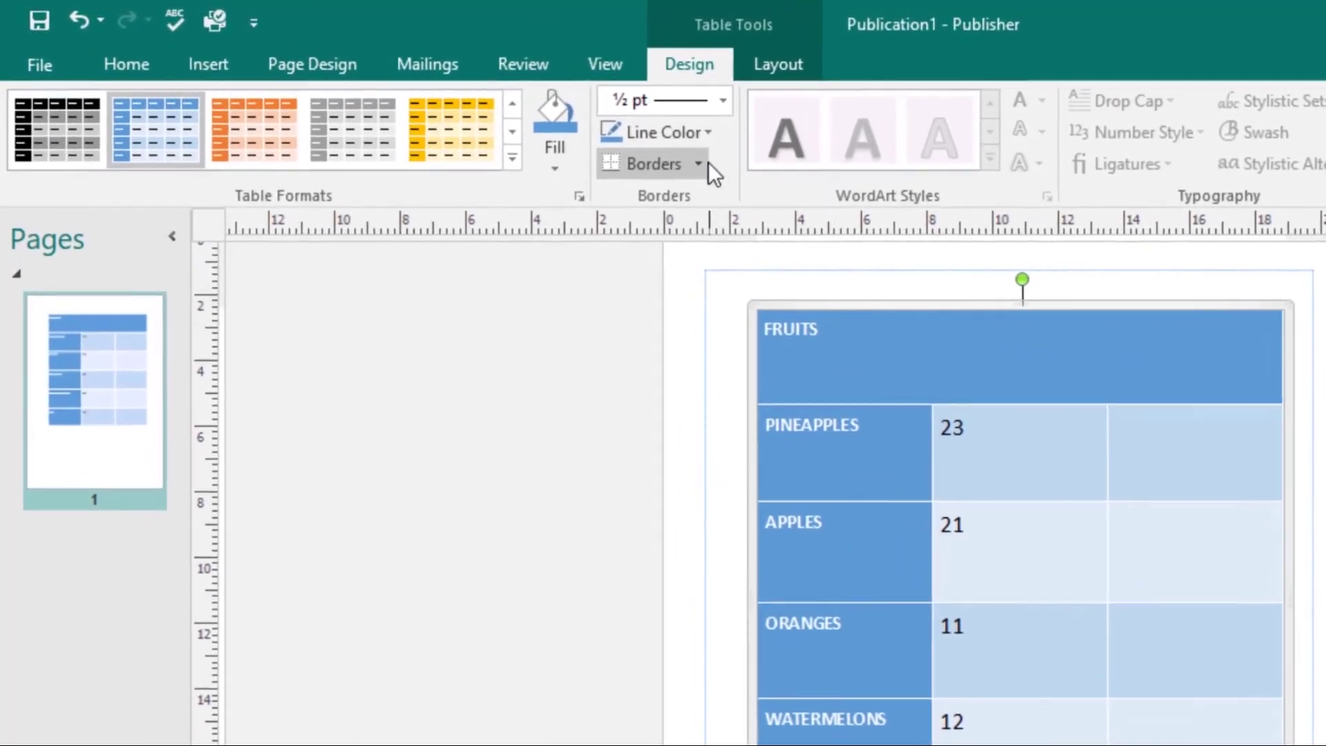
- Apply All Borders to the fruits table so every cell is outlined with thin lines
left_click(553, 130)
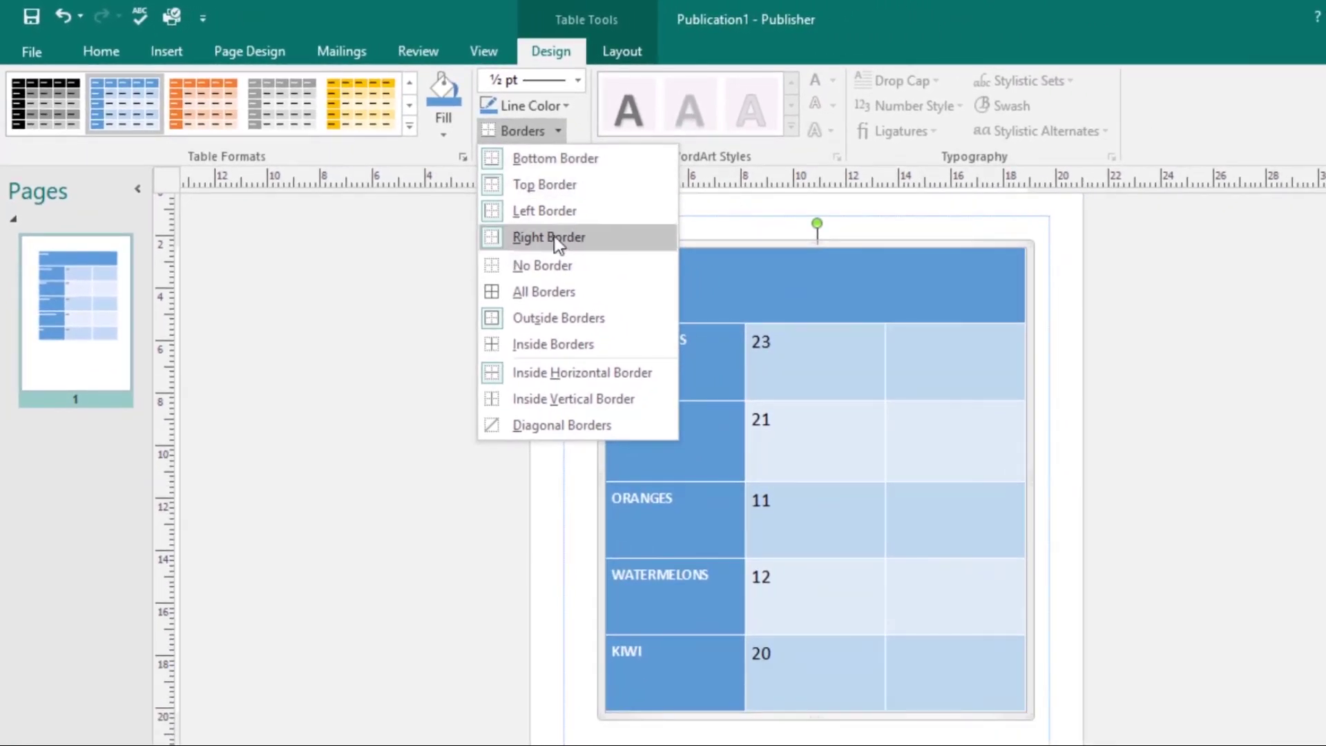
left_click(589, 291)
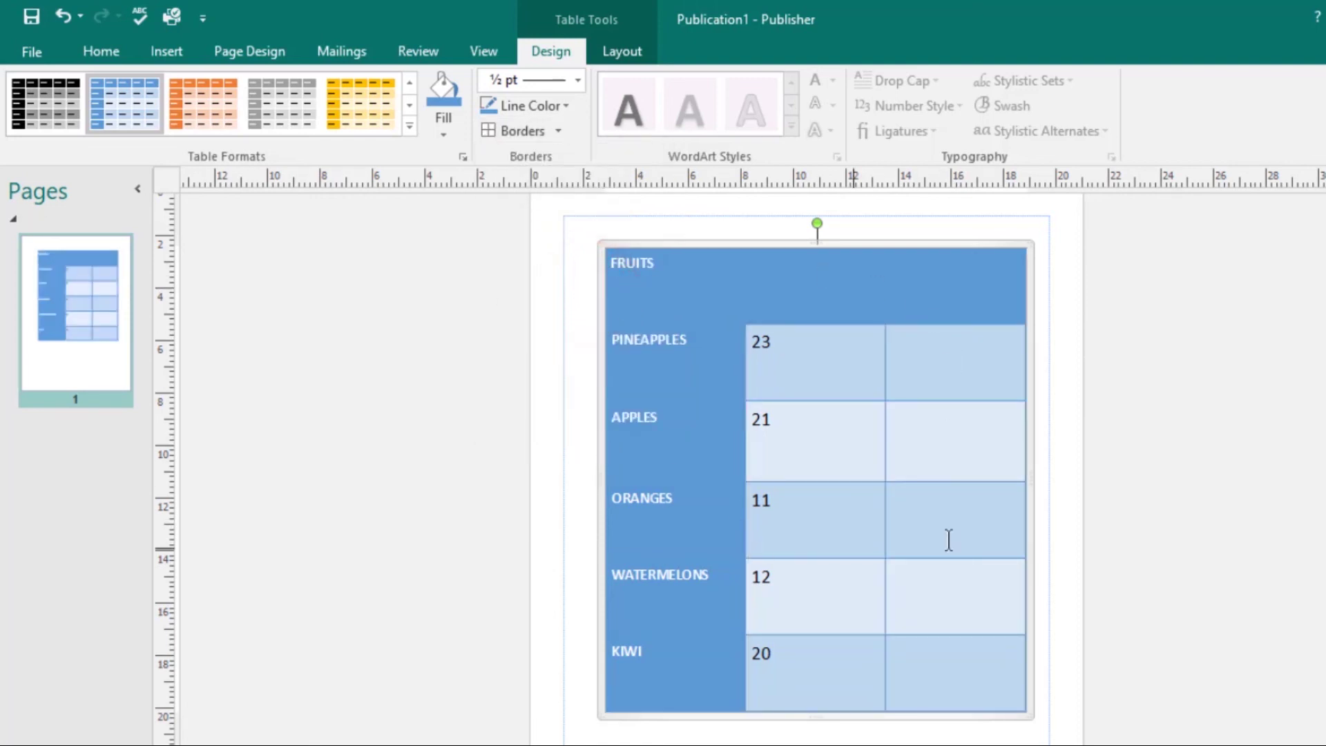